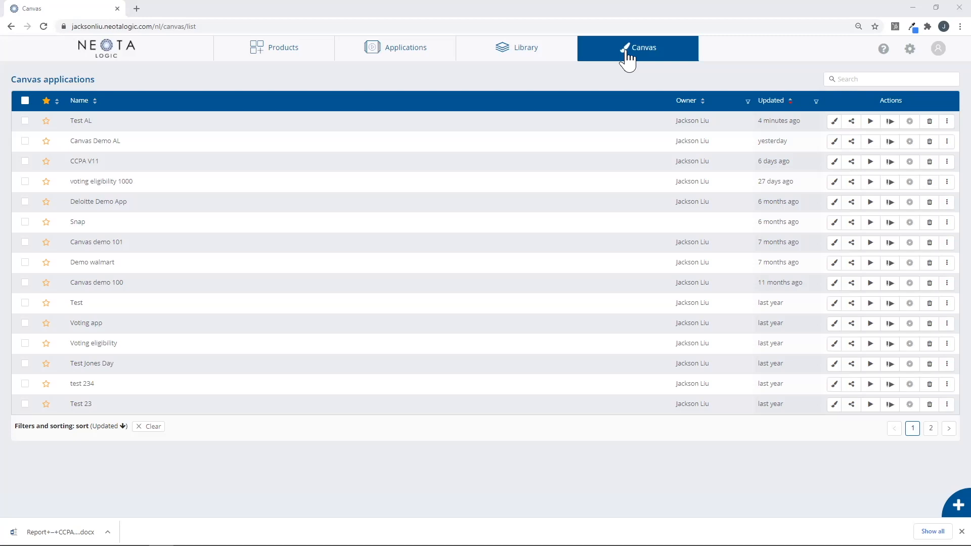
Create a new application named 'Canvas Demo AL v4' and open it in Canvas.
click(940, 508)
click(476, 177)
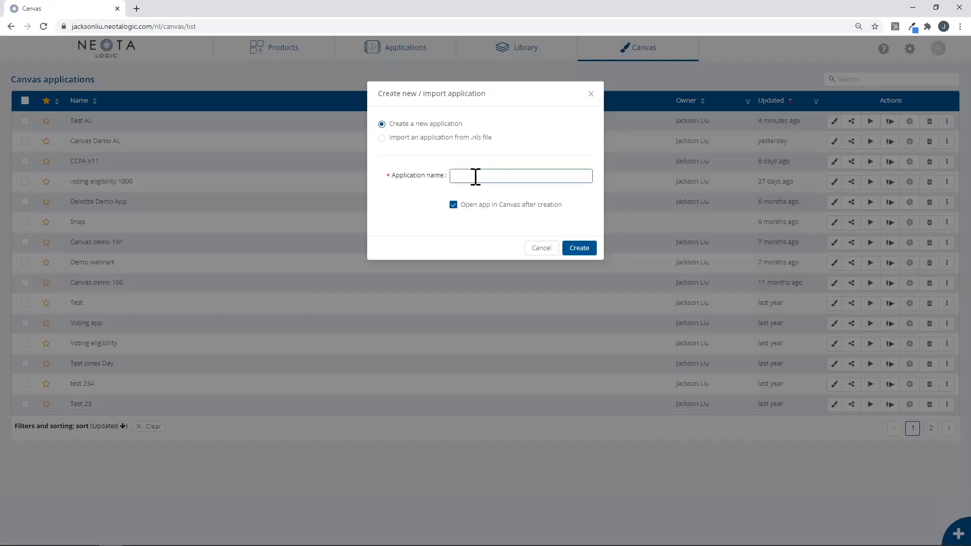
click(475, 177)
text(Canvas Demo AL)
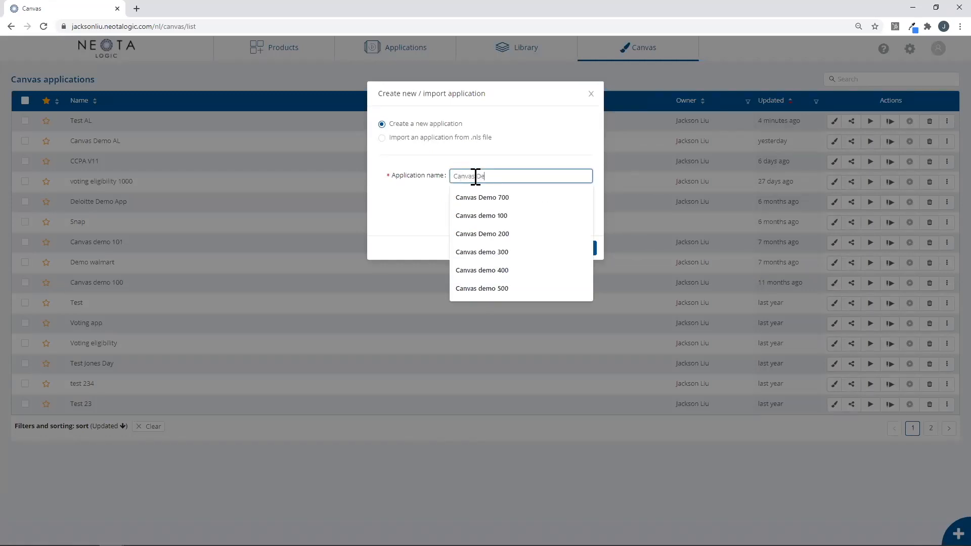
text( v4)
click(577, 251)
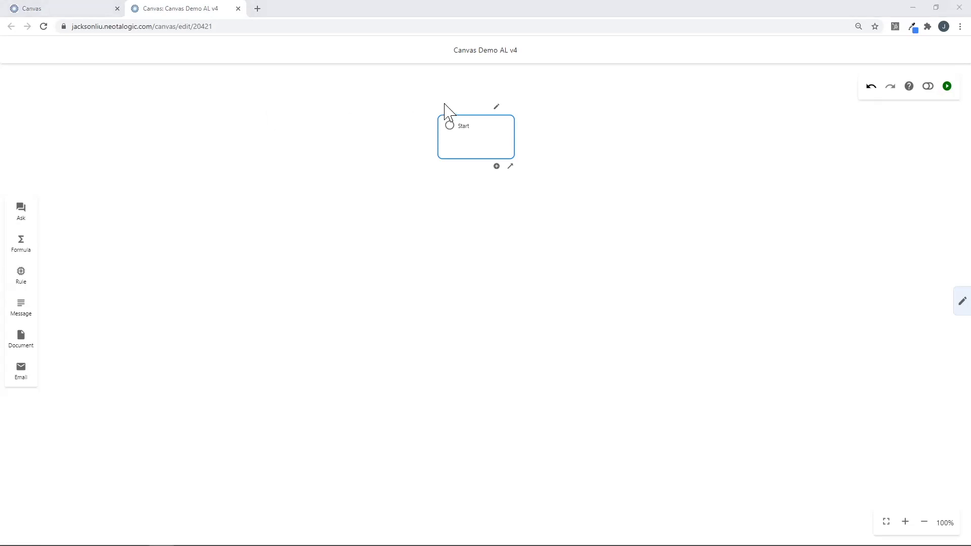
Open the Start node's properties, showing theme Neota Logic 02B and Development Postgres storage.
drag(498, 250, 473, 257)
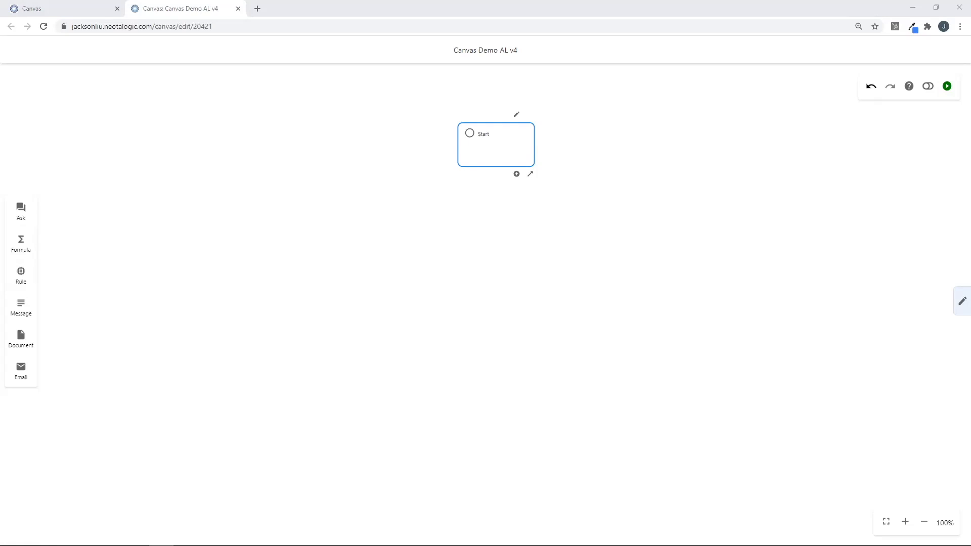
drag(570, 228, 389, 214)
drag(867, 326, 560, 267)
scroll(548, 238, down, 4)
scroll(548, 233, up, 4)
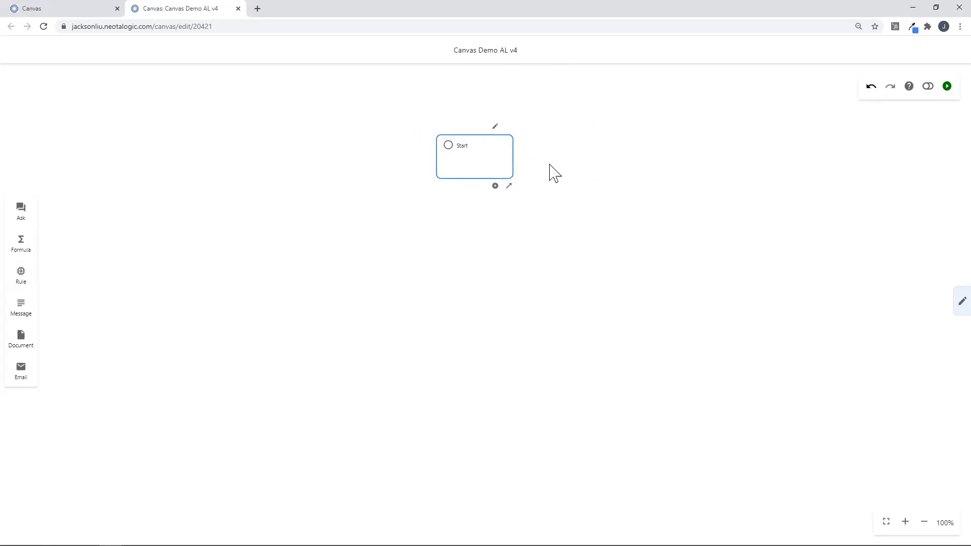
click(496, 128)
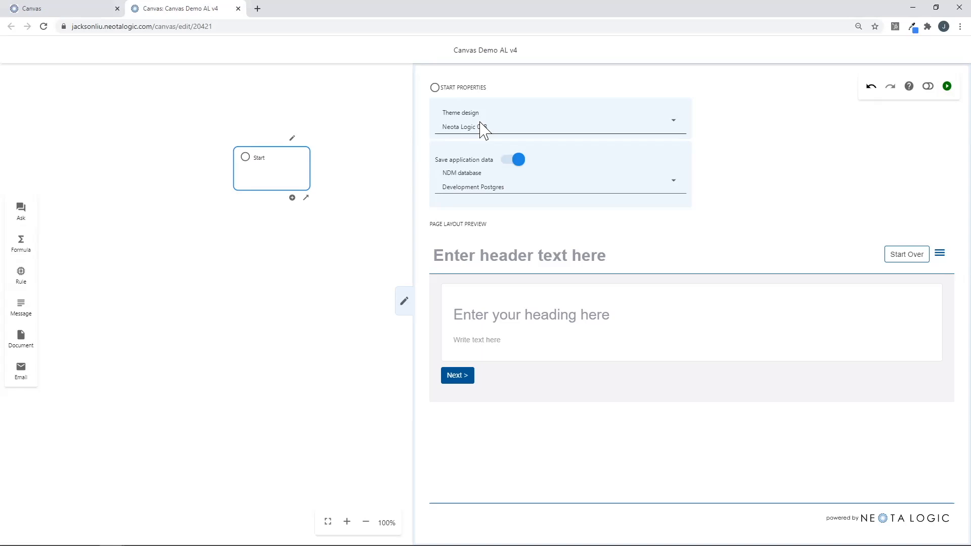
Switch the start page theme design to Neota Logic Santorini.
click(499, 126)
scroll(534, 175, down, 3)
scroll(534, 176, down, 5)
scroll(534, 176, down, 3)
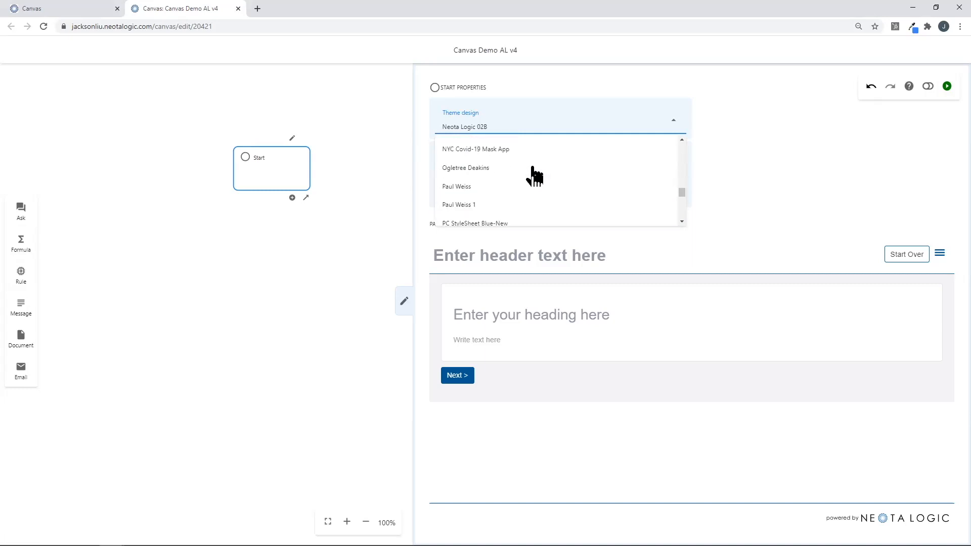
click(505, 177)
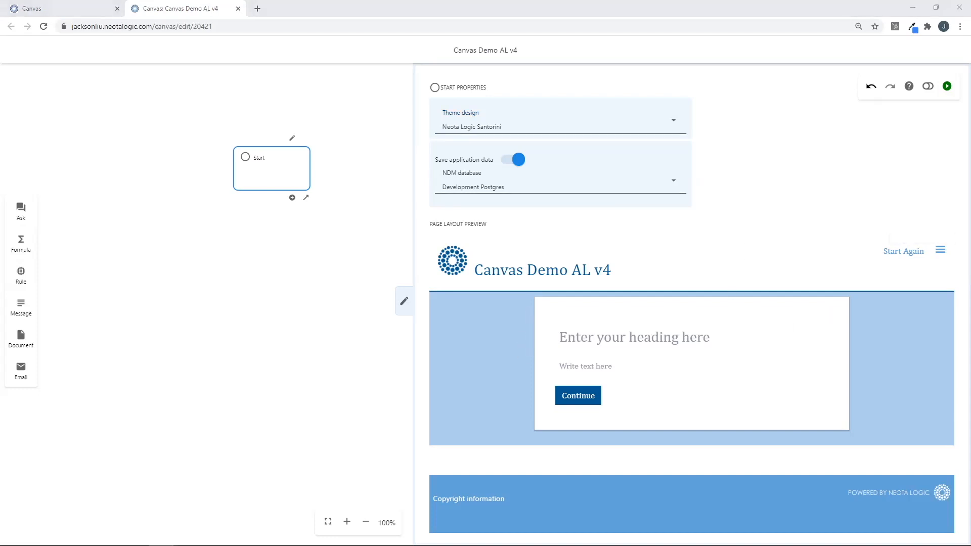
Set the page heading to 'Digital CCPA Advisor' and add the CCPA advisor welcome paragraph.
click(701, 342)
text(Digital CCPA Advisor)
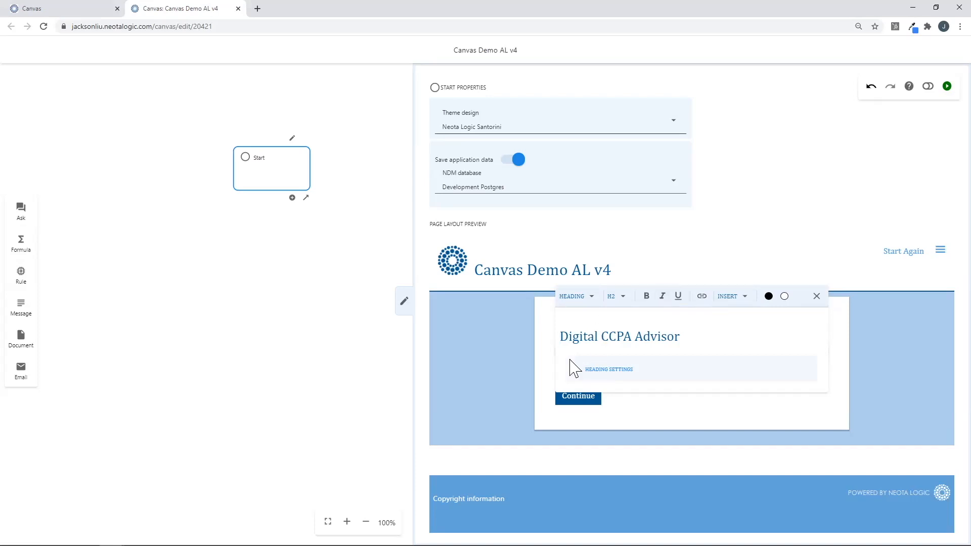
click(520, 384)
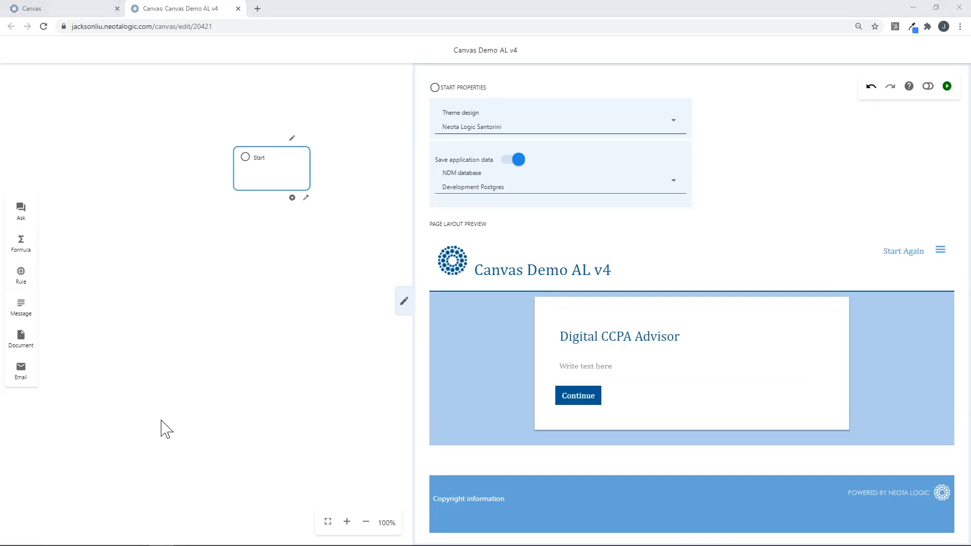
click(605, 366)
text(Welcome to your Digital California Consumer Privacy Act (CCPA) Advisor. Use this digital advisor to determine whether the CCPA applies to your business)
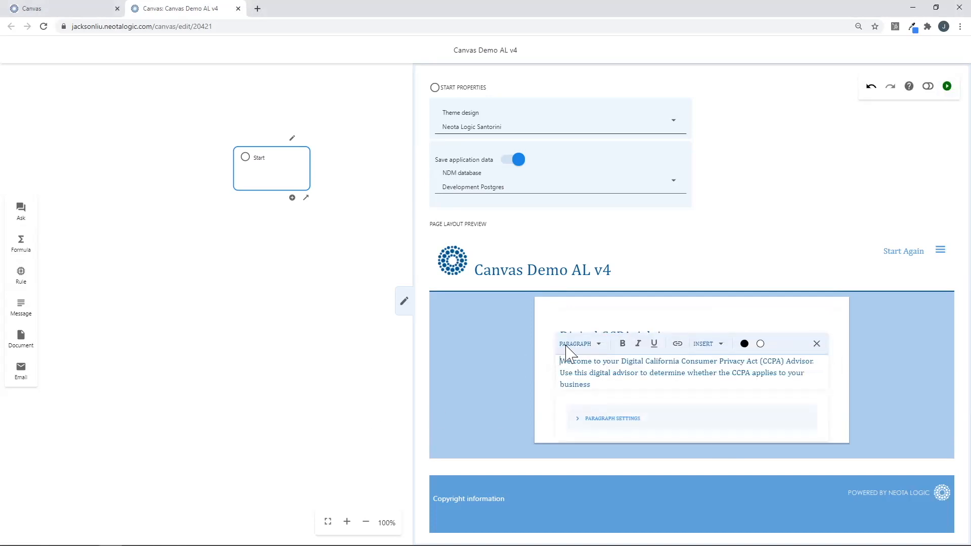
click(404, 306)
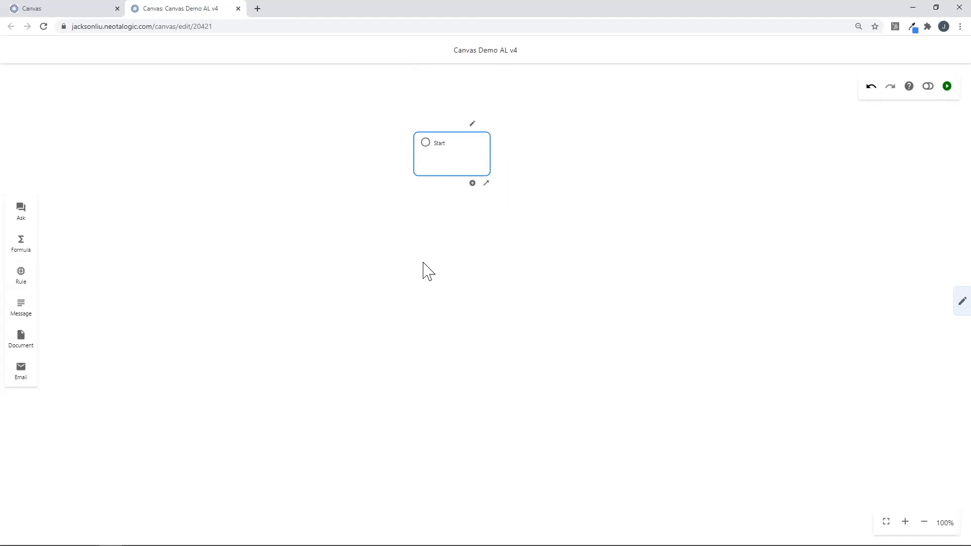
Add an Ask node below Start and connect Start to it.
click(23, 215)
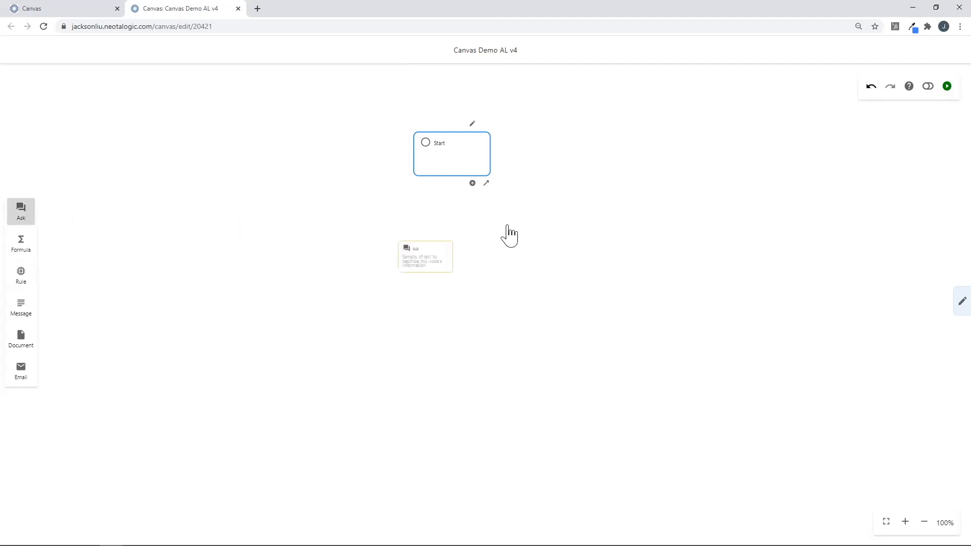
click(454, 248)
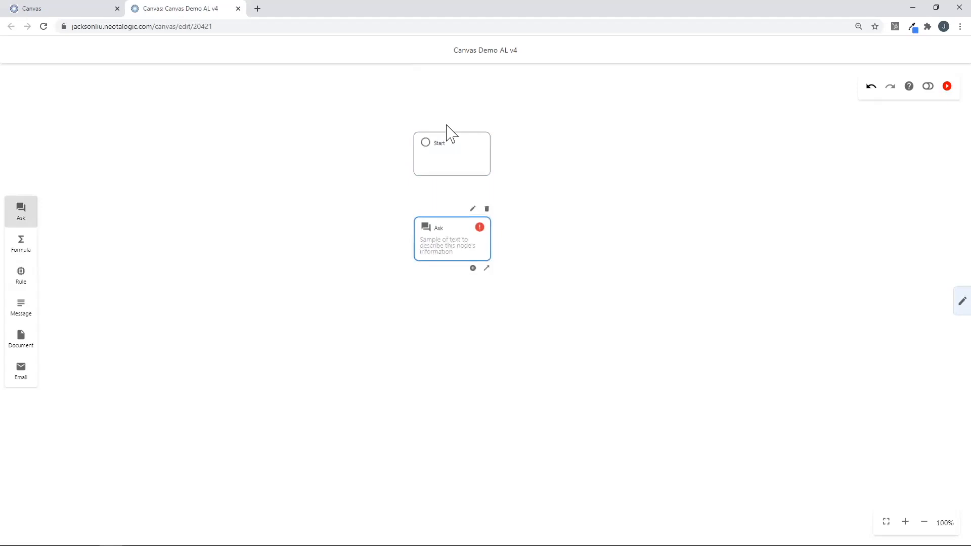
click(483, 175)
drag(486, 183, 460, 237)
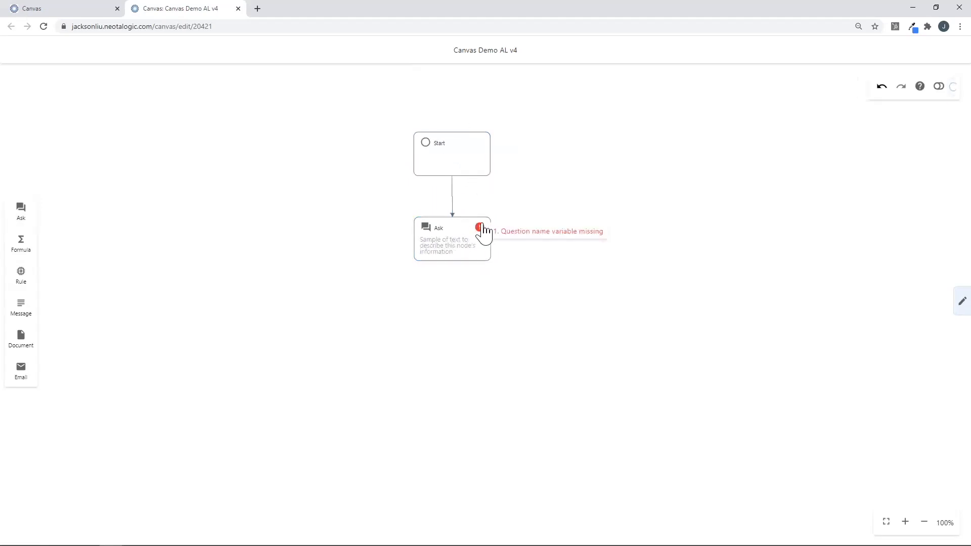
click(472, 232)
Give the Ask node the description 'Gross Annual Revenue' and the gross annual revenue question.
click(474, 209)
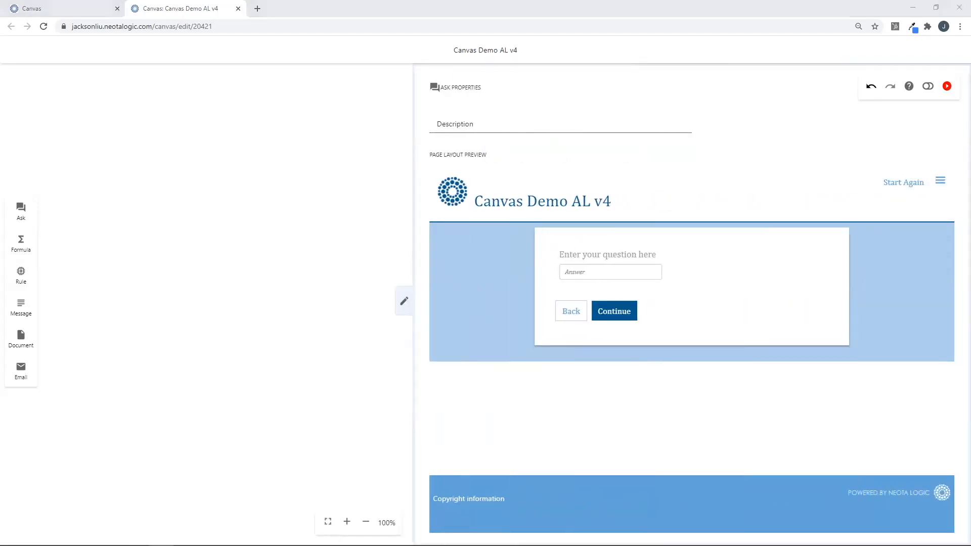
click(592, 124)
text(Gross Annual Revenue)
click(654, 256)
text(What is your business' gross annual revenue (in $USD millions)?)
Store the answer in a Number variable named 'Gross Annual Revenue'.
click(619, 305)
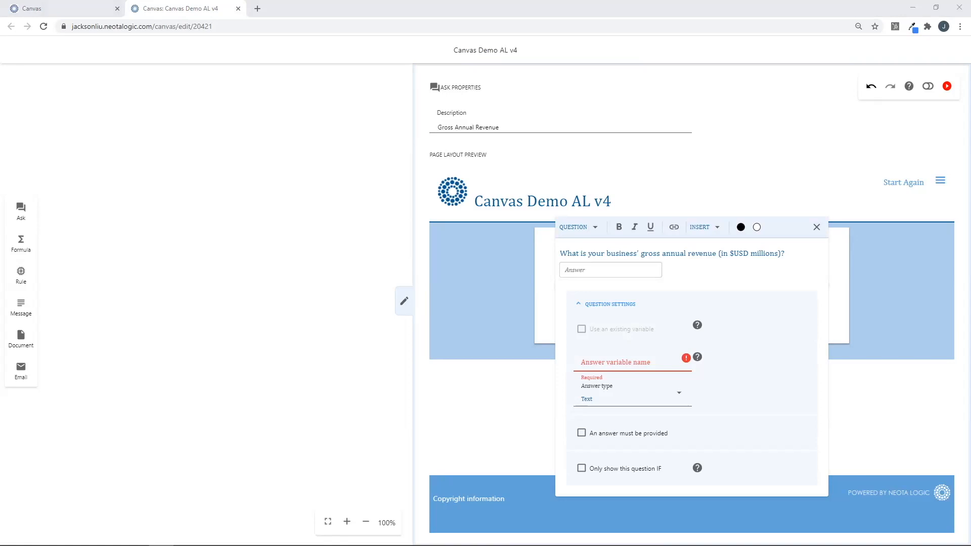
click(645, 363)
text(Gross Annual Revenue)
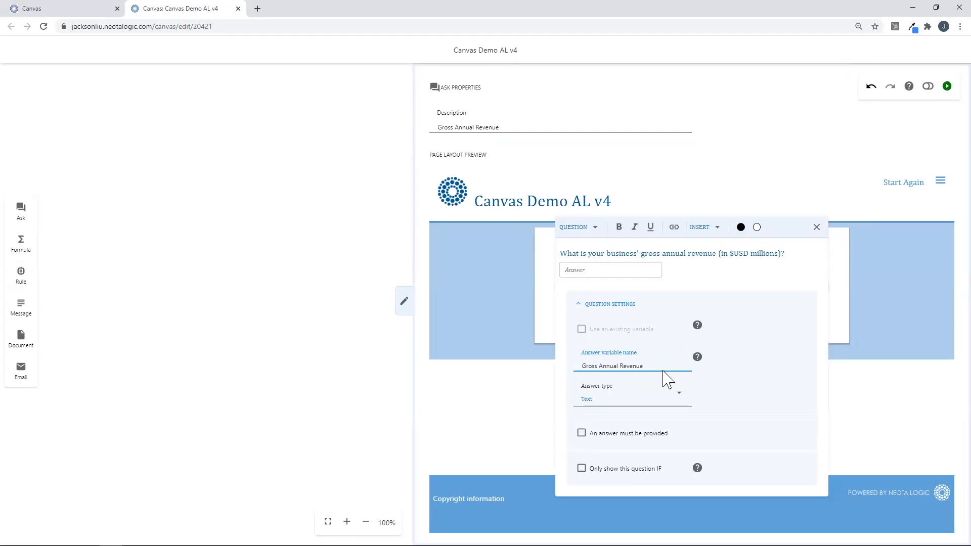
click(657, 398)
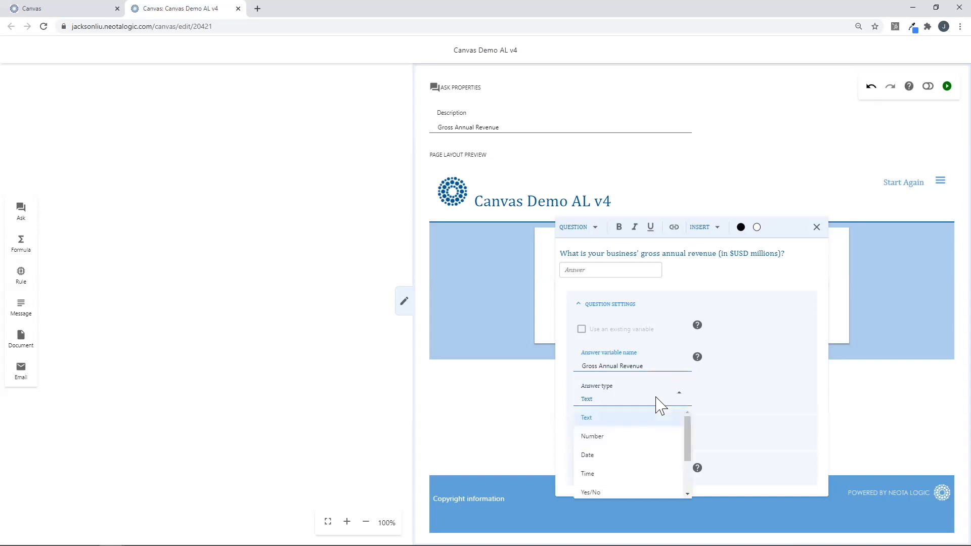
click(622, 437)
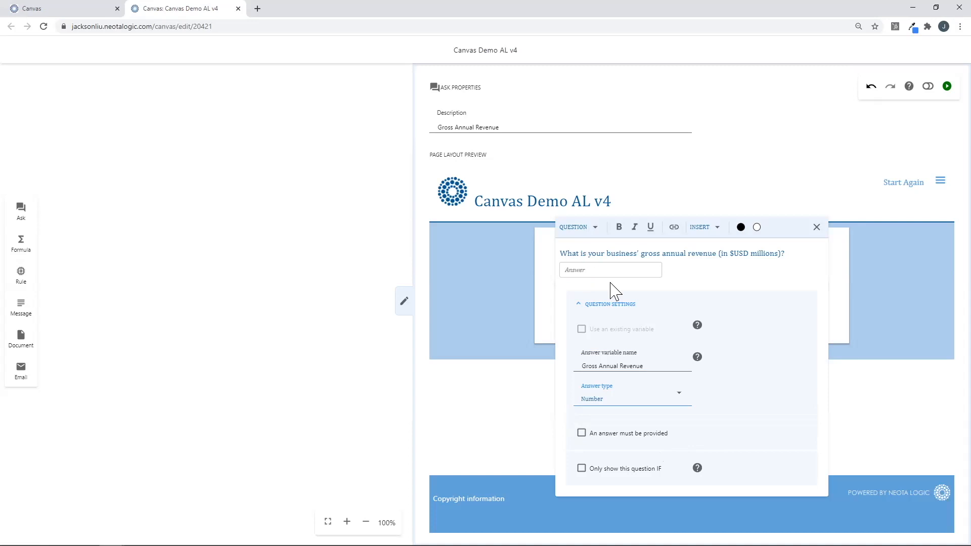
click(609, 304)
click(457, 326)
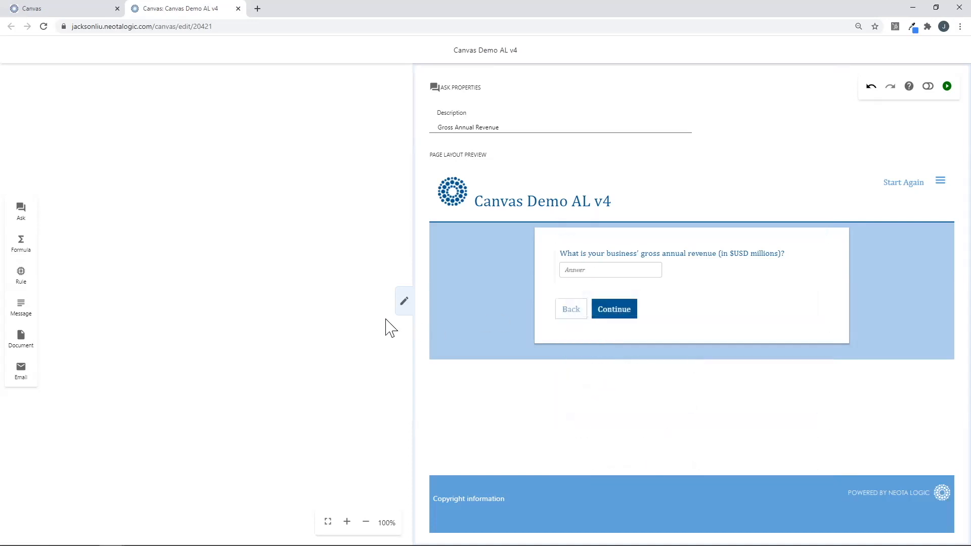
click(404, 301)
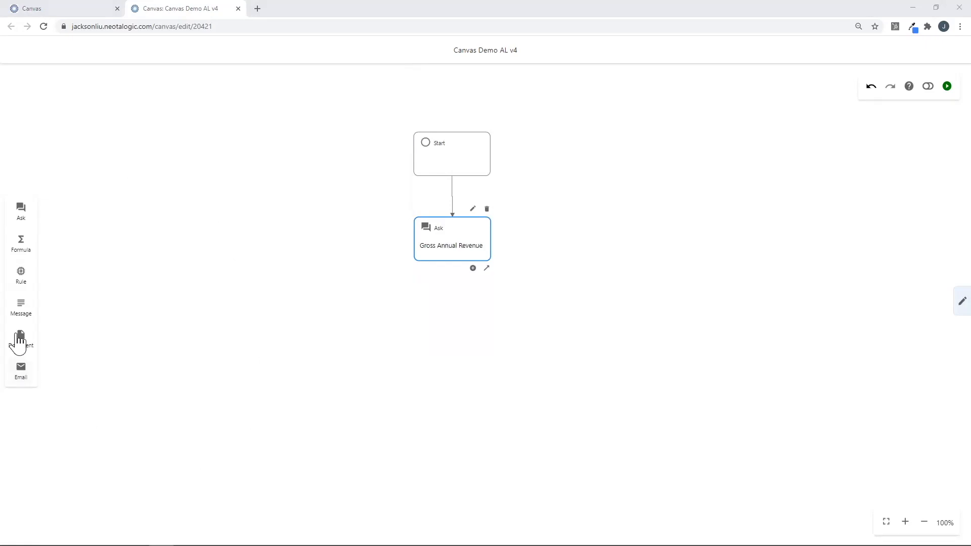
Add a Document node right of the Ask node, described 'Document - CCPA applies'.
drag(21, 342, 578, 333)
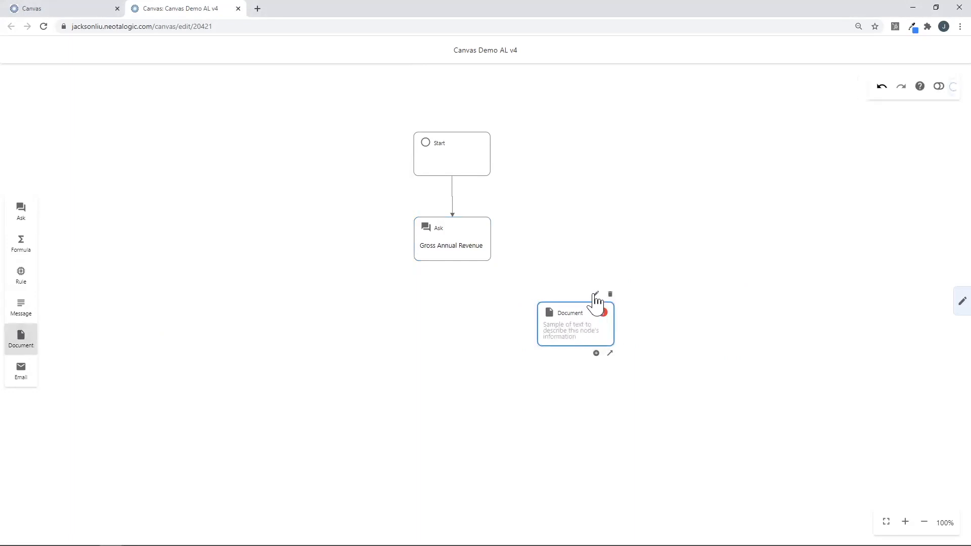
click(596, 294)
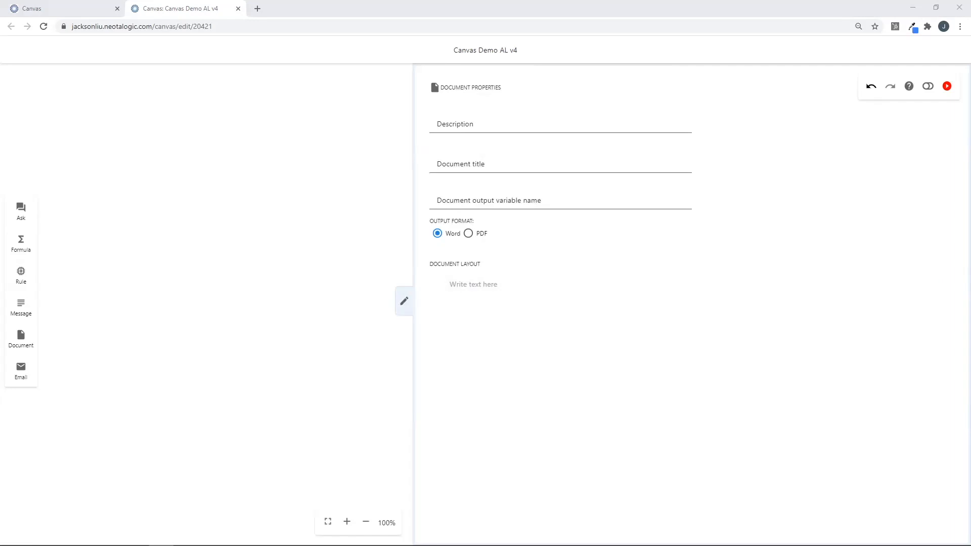
click(489, 126)
text(Document - CCPA applies)
key(alt+Tab)
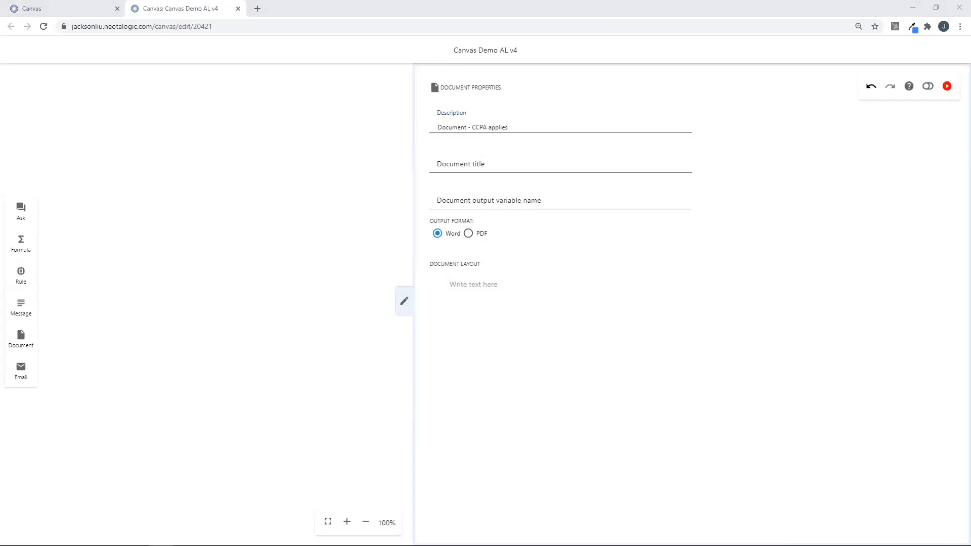
Title the document 'Report – CCPA Applies' with output variable 'Final Report – CCPA Applies'.
click(496, 166)
text(Report – CCPA Applies)
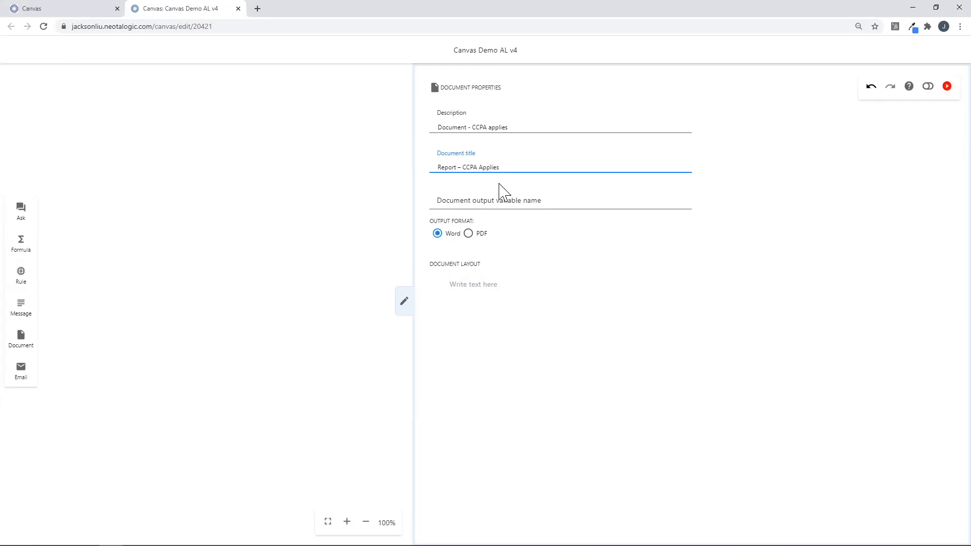
key(alt+Tab)
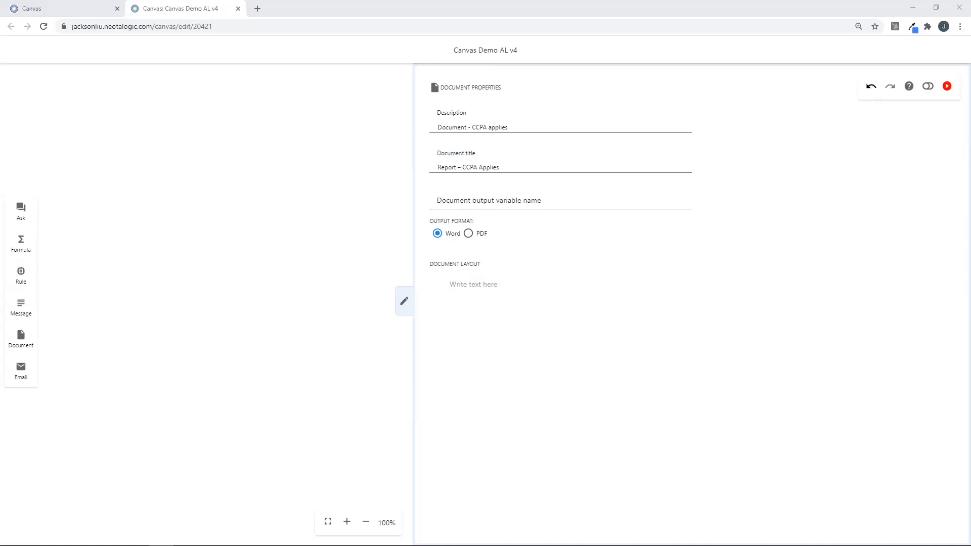
click(494, 200)
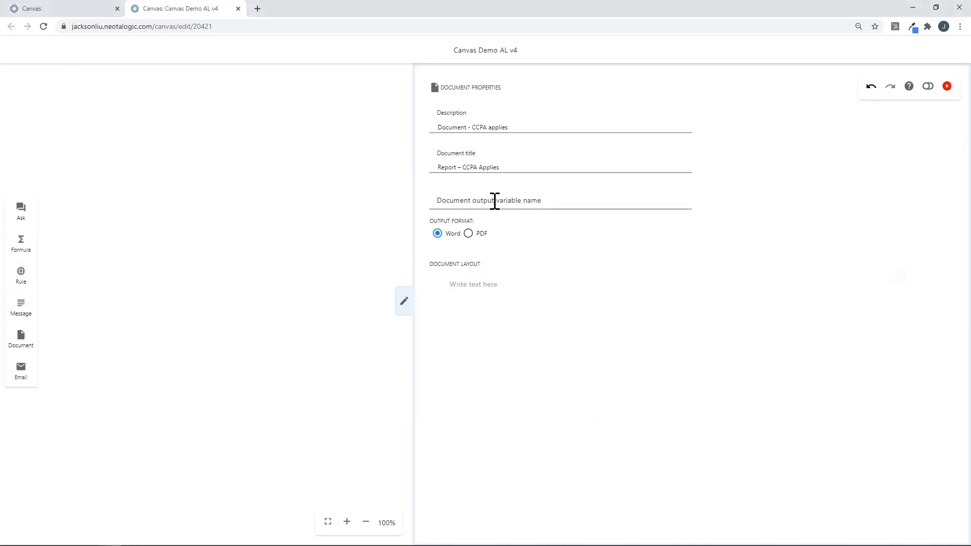
click(494, 201)
text(Final Report – CCPA Applies)
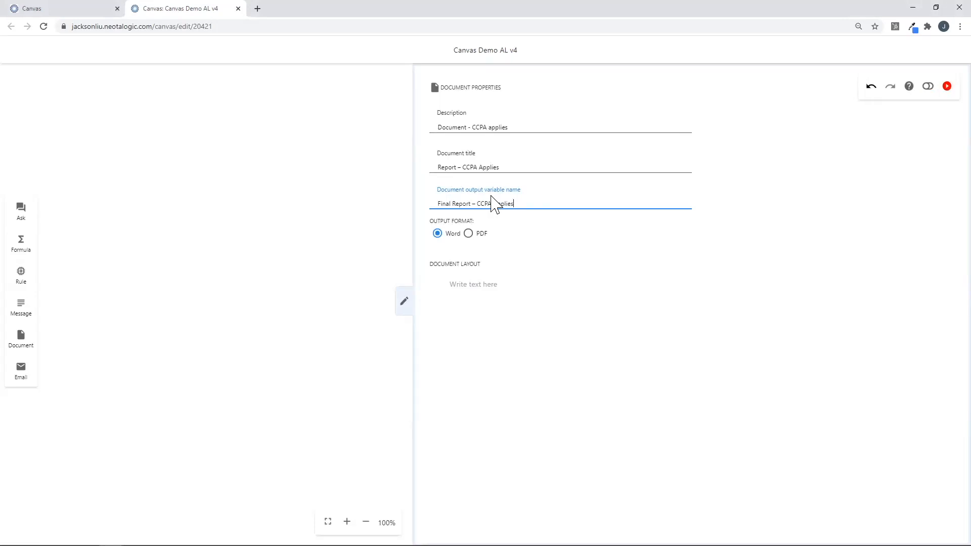
key(alt+Tab)
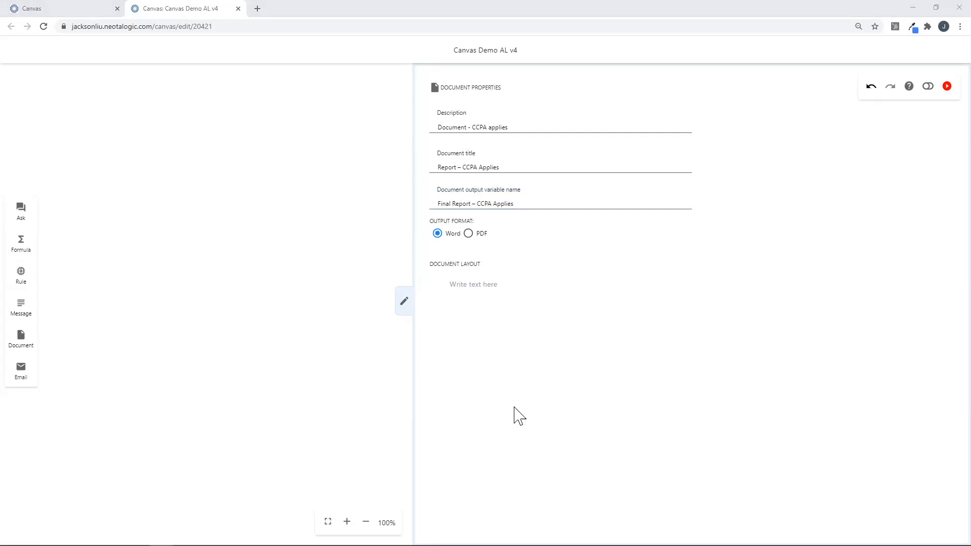
Paste the thank-you message and CCPA business obligations text into the Document Layout.
click(472, 287)
key(ctrl+v)
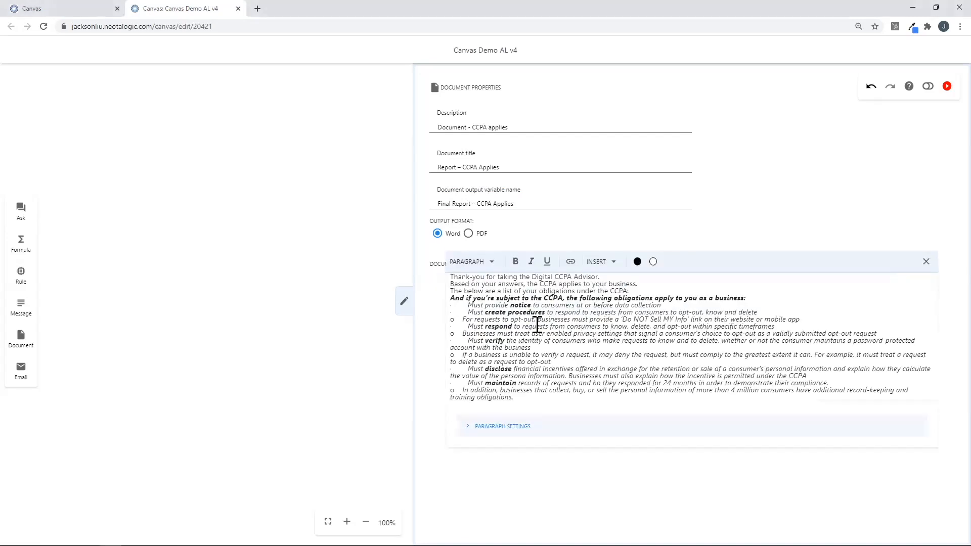
key(alt+Tab)
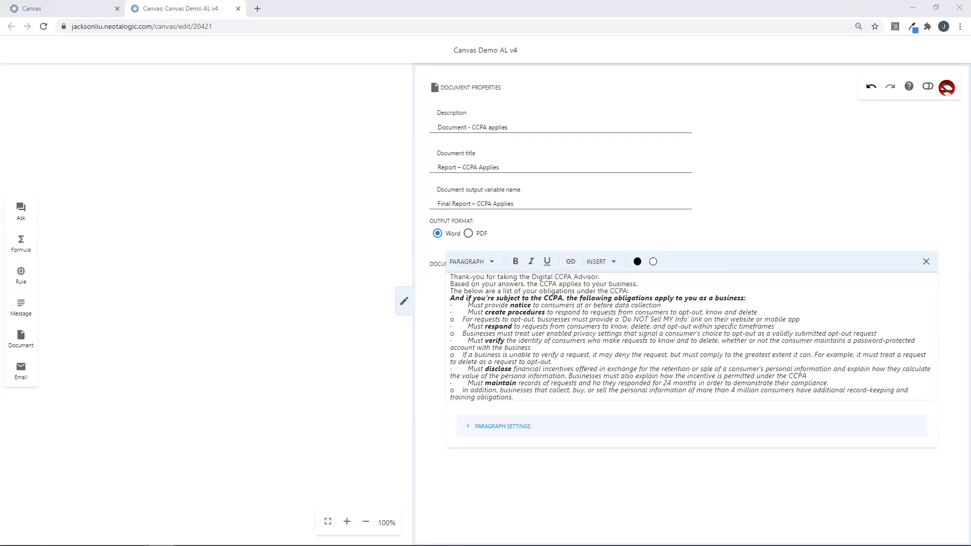
Collapse the properties panel and place a new Ask node left of the document node.
click(403, 302)
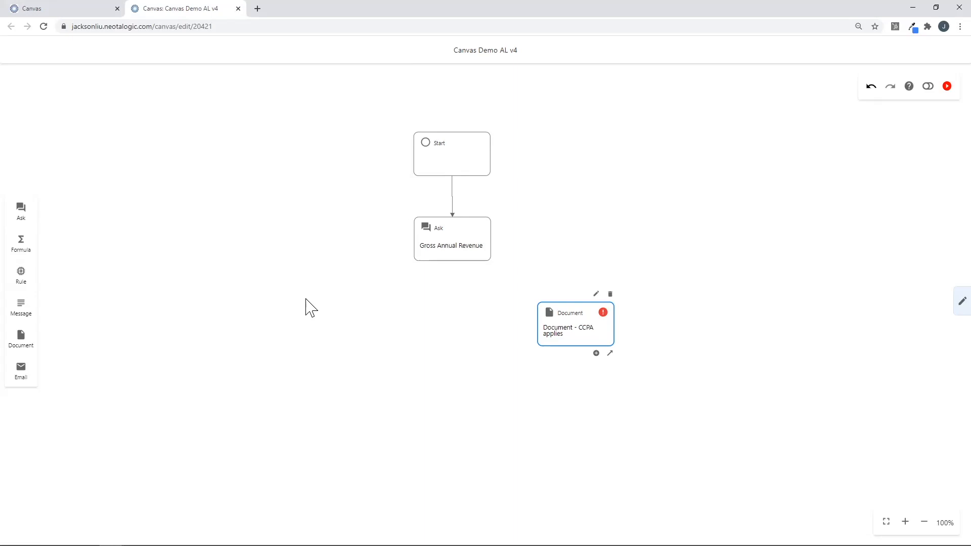
drag(191, 270, 372, 334)
Connect Gross Annual Revenue to the new Ask node and the CCPA document node.
click(471, 257)
drag(486, 268, 389, 310)
click(469, 254)
drag(488, 268, 369, 319)
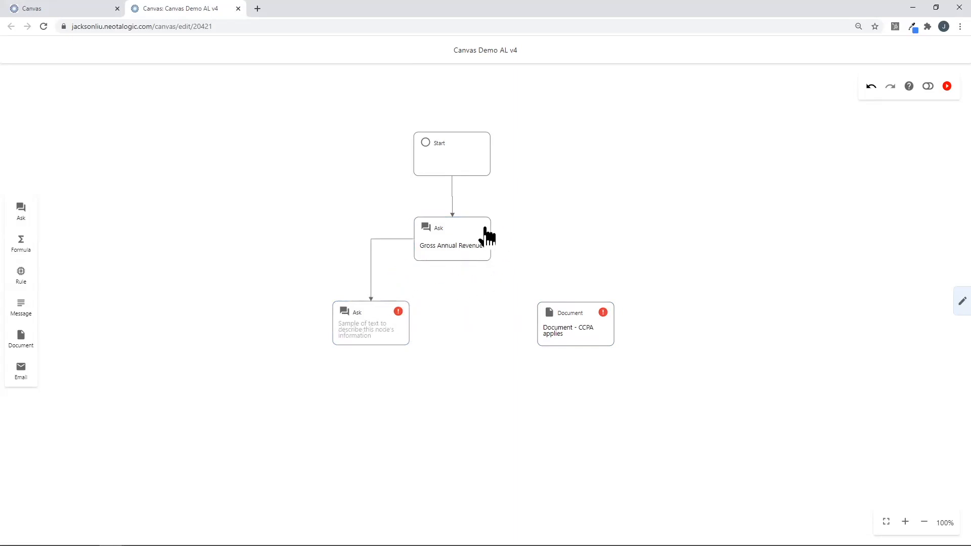
drag(487, 269, 540, 321)
drag(368, 336, 307, 340)
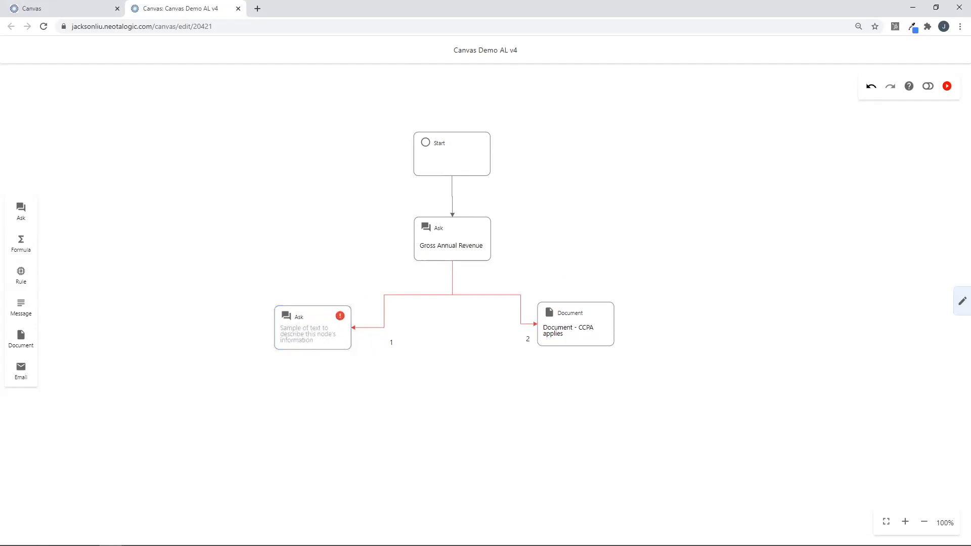
click(306, 341)
Describe the new Ask node as 'Other questions' and enter the consumer-data question.
click(333, 297)
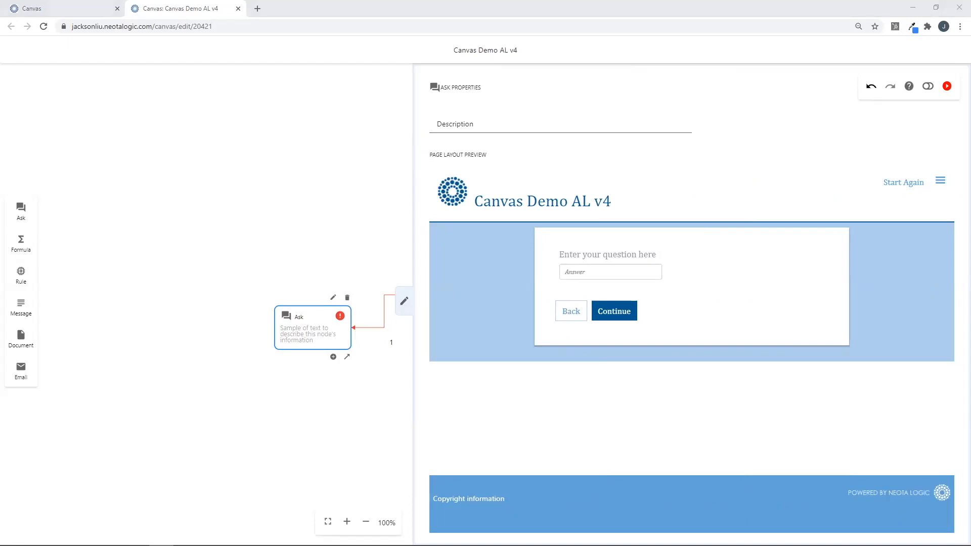
click(479, 126)
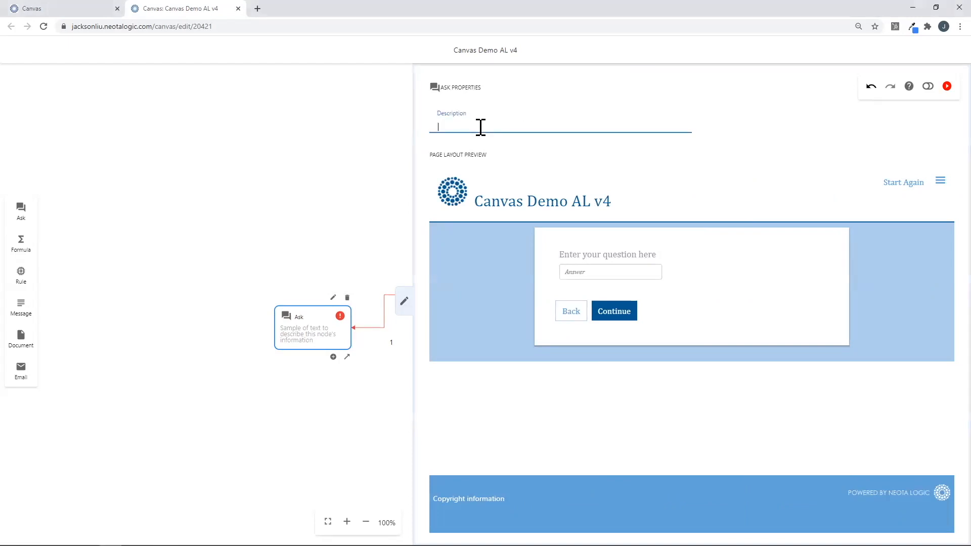
text(Other questions)
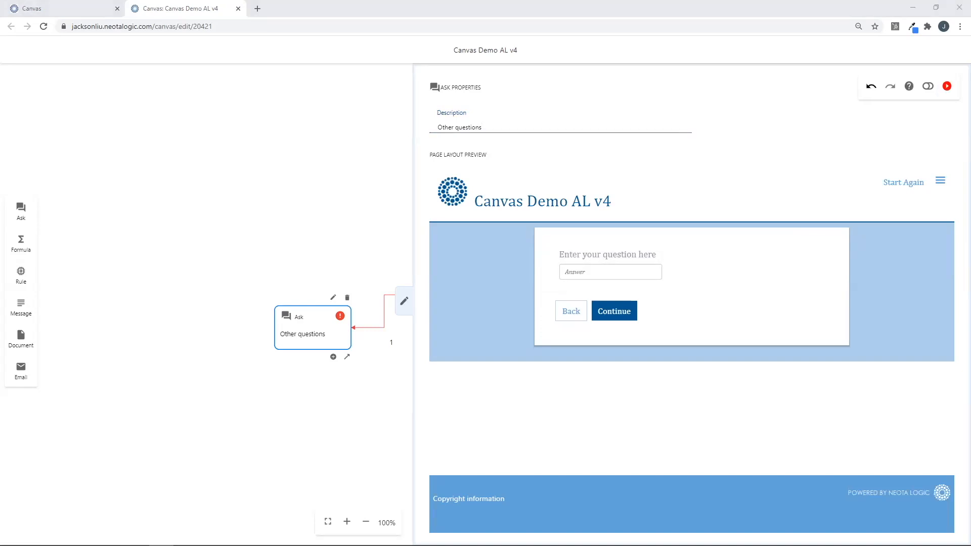
click(612, 250)
text(Does your business buy, receive or sell the personal information of 50,0000 or more consumers, households or devices?)
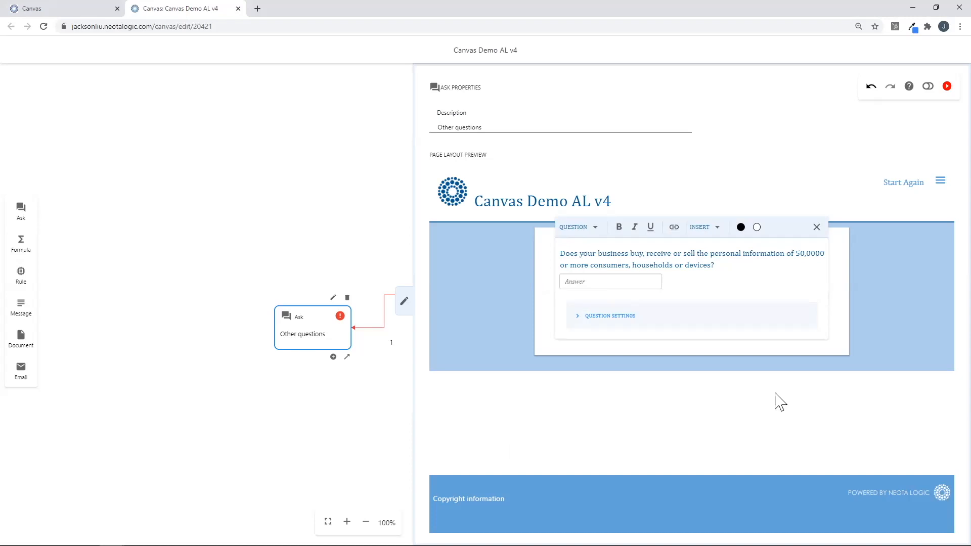
Store the answer as a Yes/No variable named 'Number of consumers'.
click(618, 316)
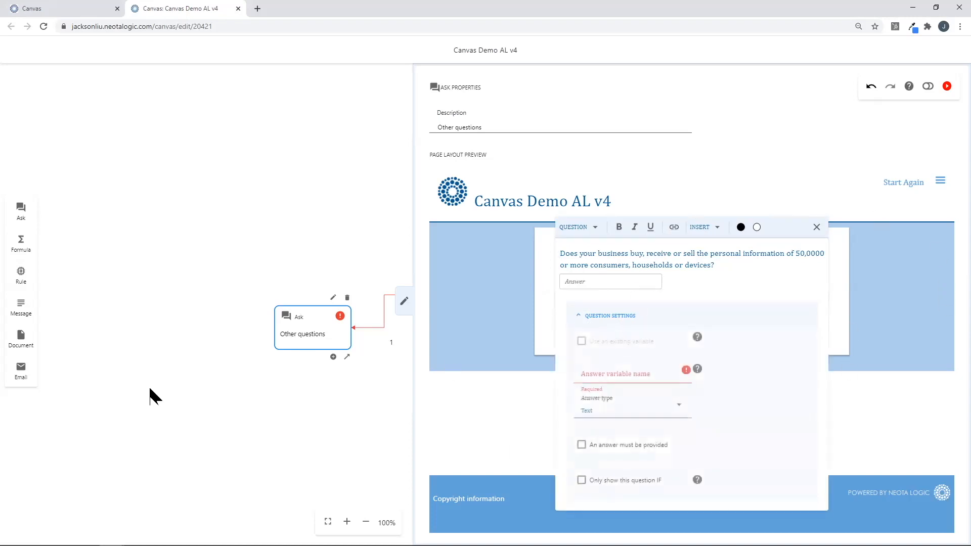
key(alt+Tab)
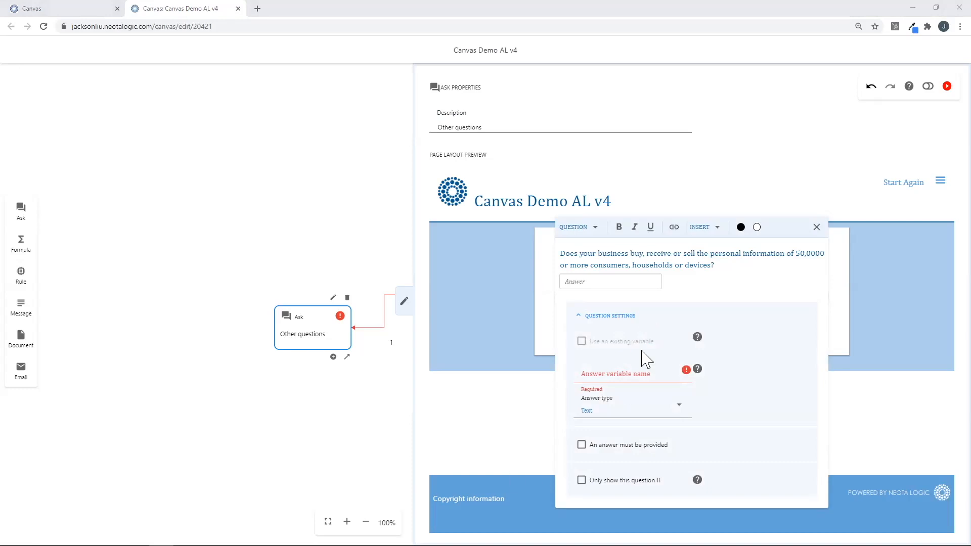
click(630, 374)
text(Number of consumers)
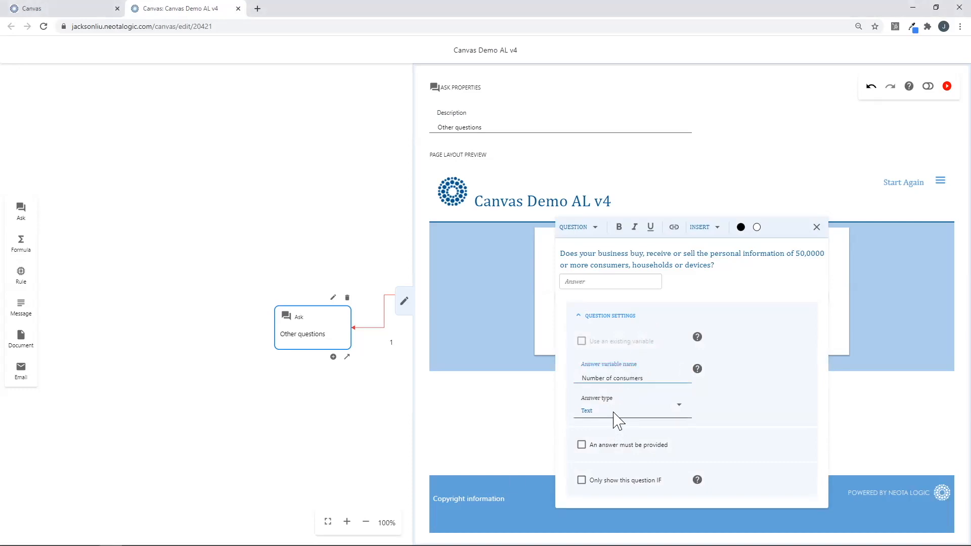
click(614, 416)
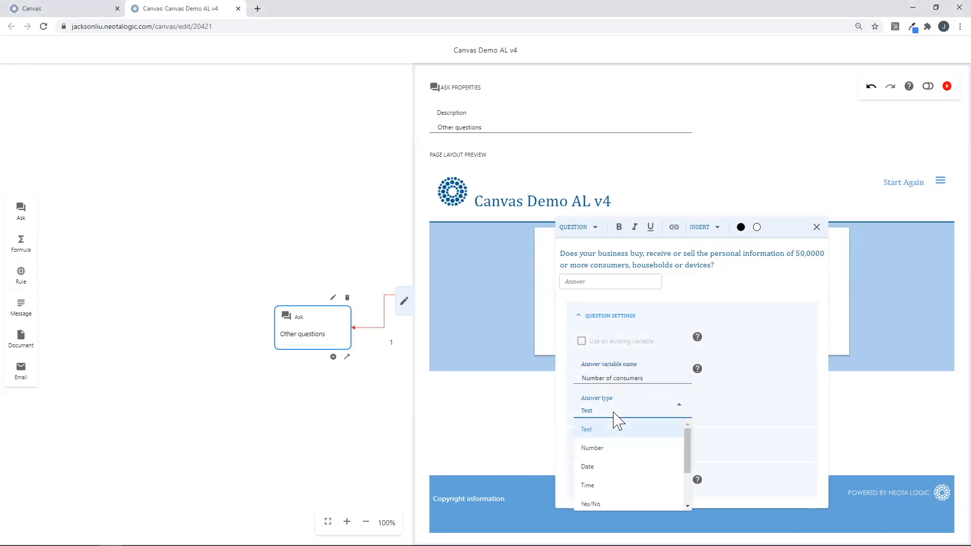
click(635, 505)
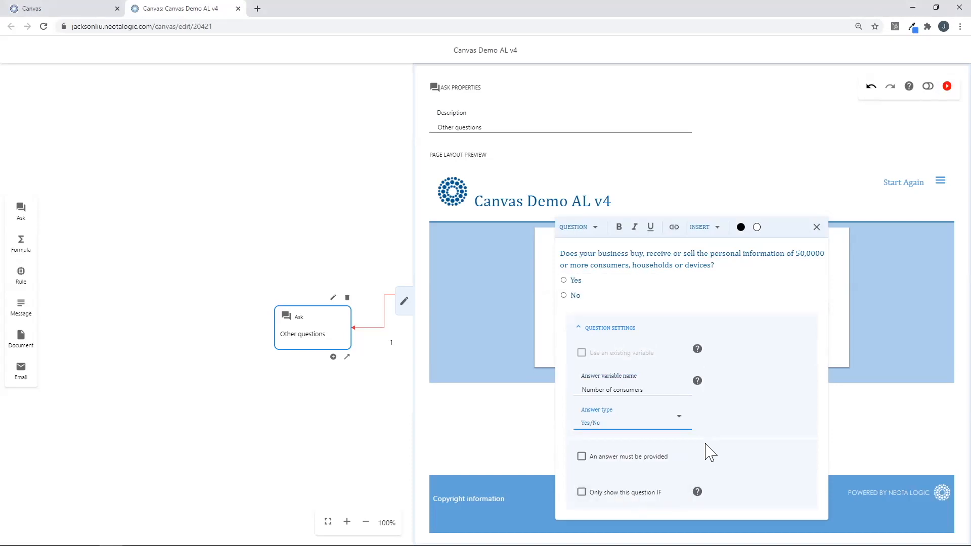
click(595, 330)
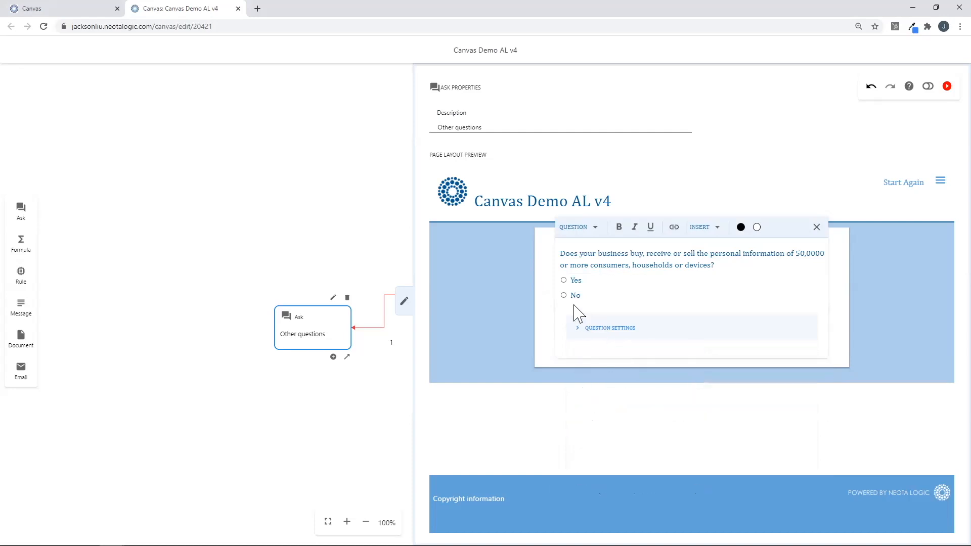
click(543, 297)
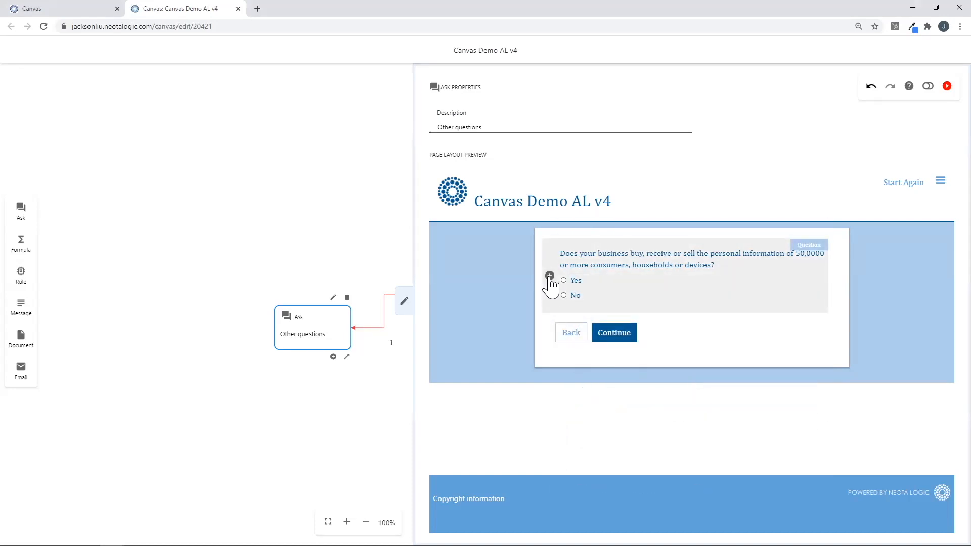
click(549, 275)
Add a second question asking about the share of annual revenue.
click(557, 296)
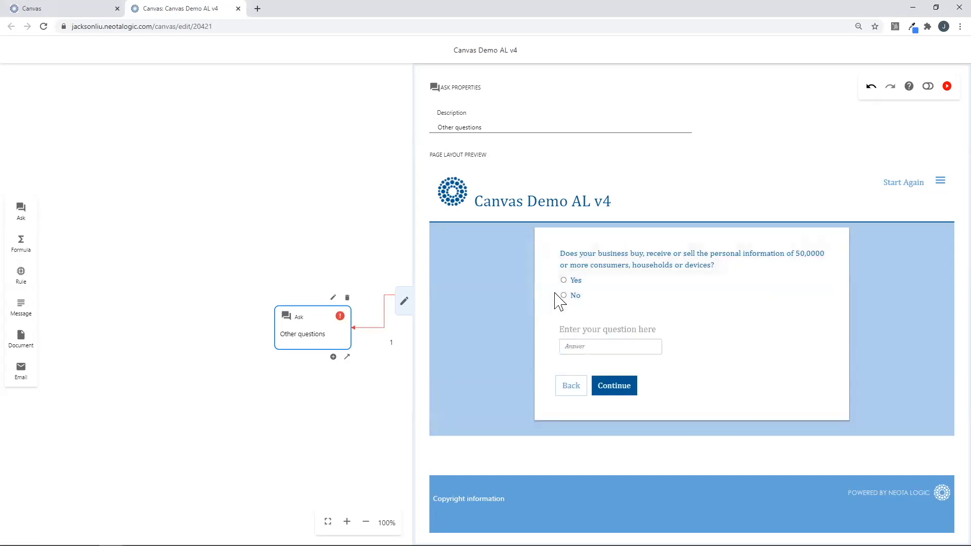
key(alt+Tab)
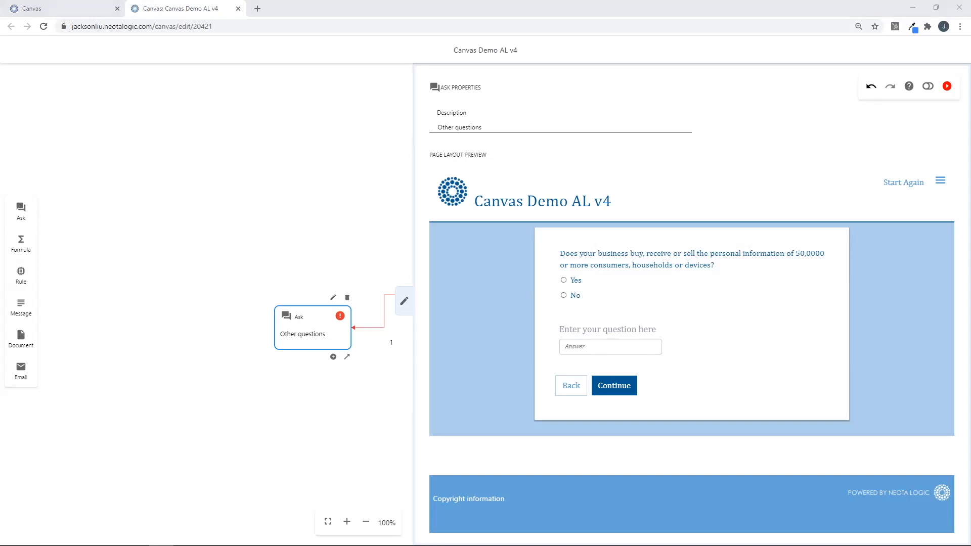
click(604, 333)
text(Does your business derive 50% or more of annual revenues from selling consumers' personal information?)
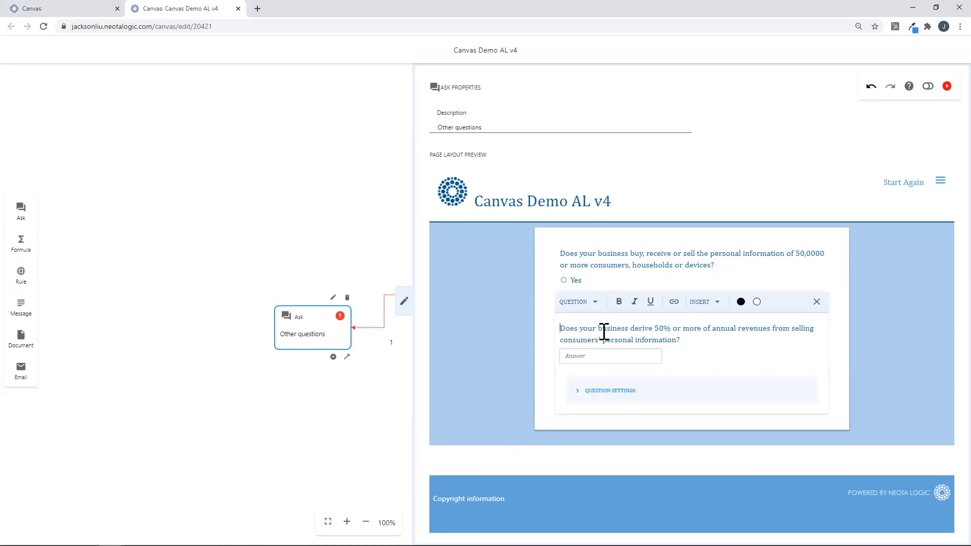
Store it as a Yes/No variable 'Percentage of annual revenues' and close the properties panel.
click(602, 391)
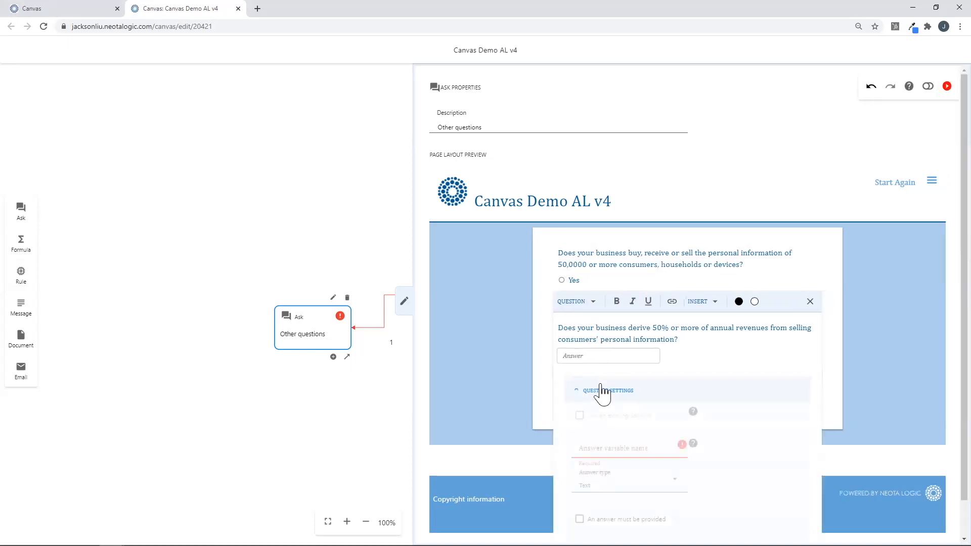
key(alt+Tab)
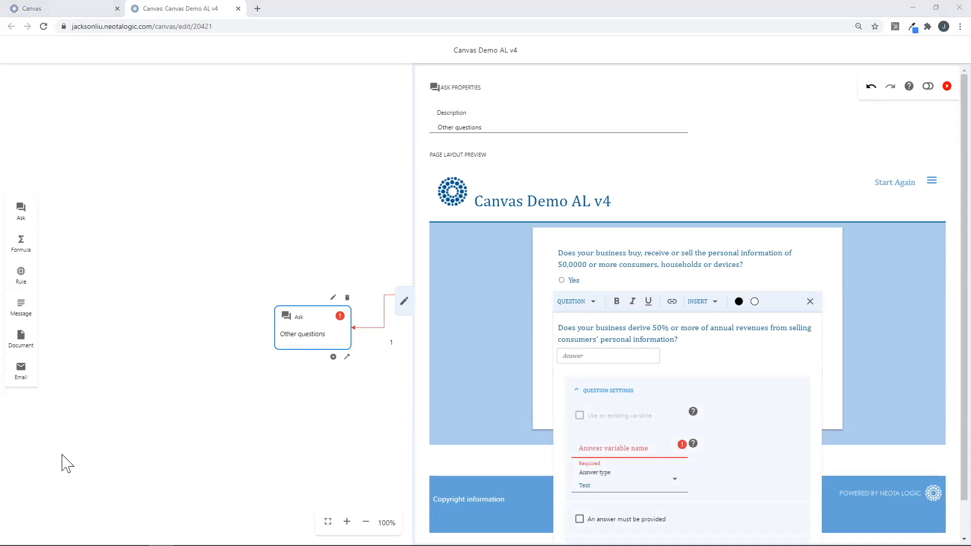
click(623, 448)
text(Percentage of annual revenues)
click(605, 488)
scroll(609, 515, down, 2)
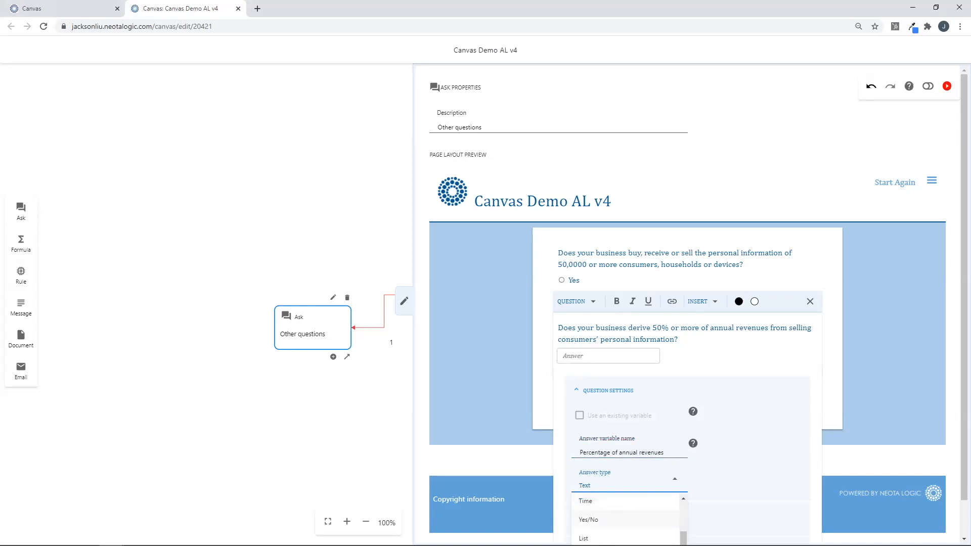
click(588, 519)
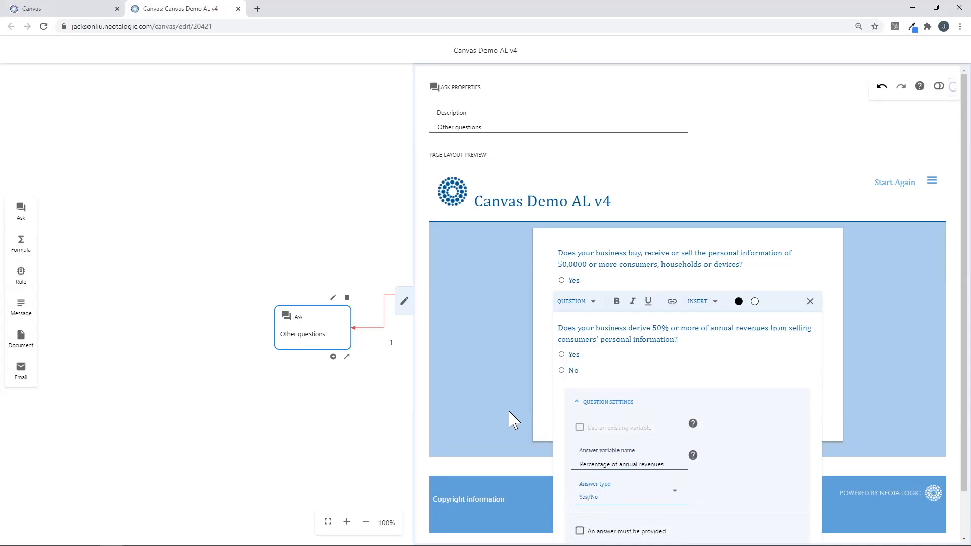
click(625, 412)
click(507, 389)
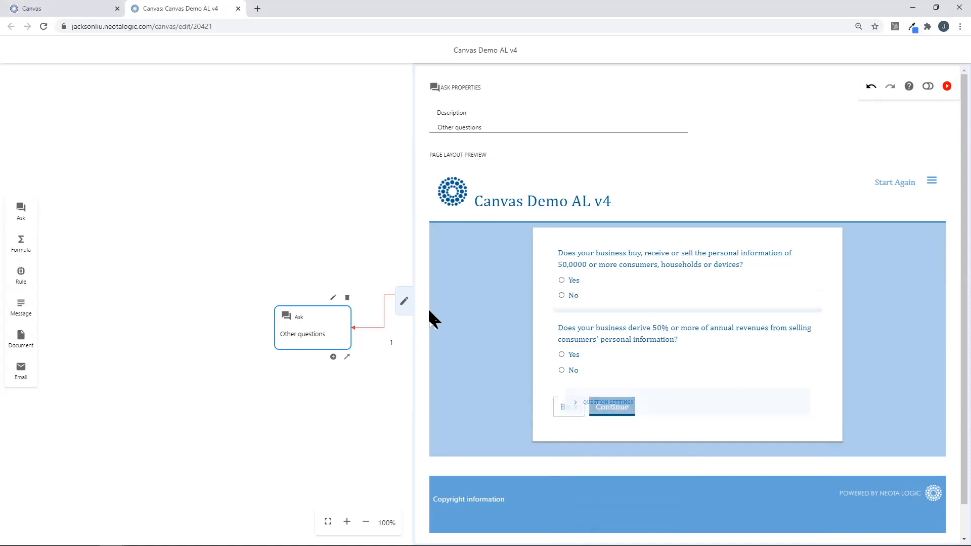
click(404, 303)
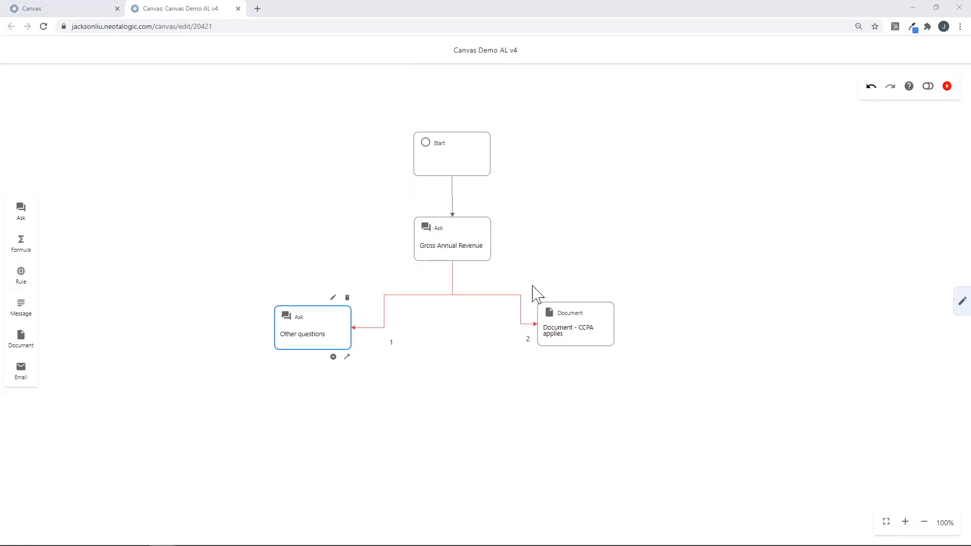
Add a condition row on connector situation 1 that tests Gross Annual Revenue.
click(458, 295)
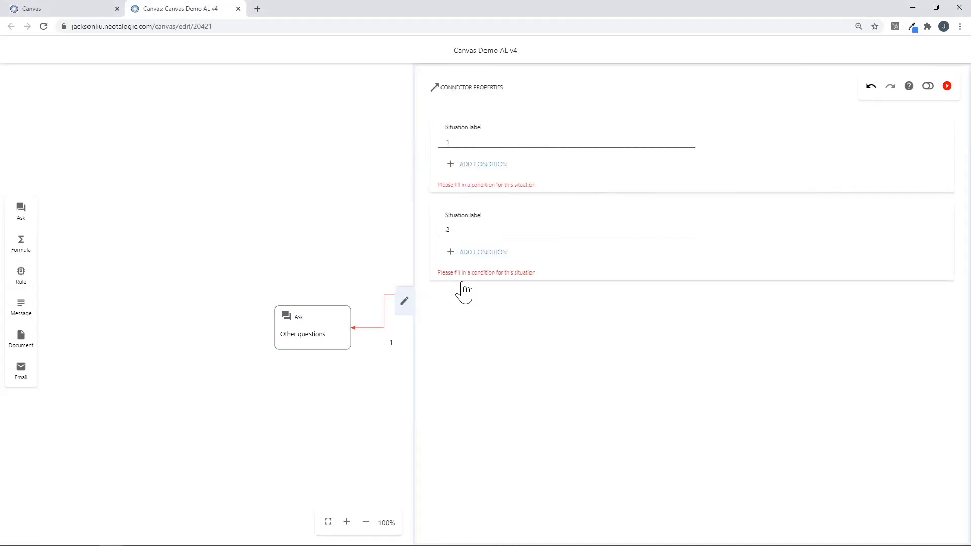
click(482, 165)
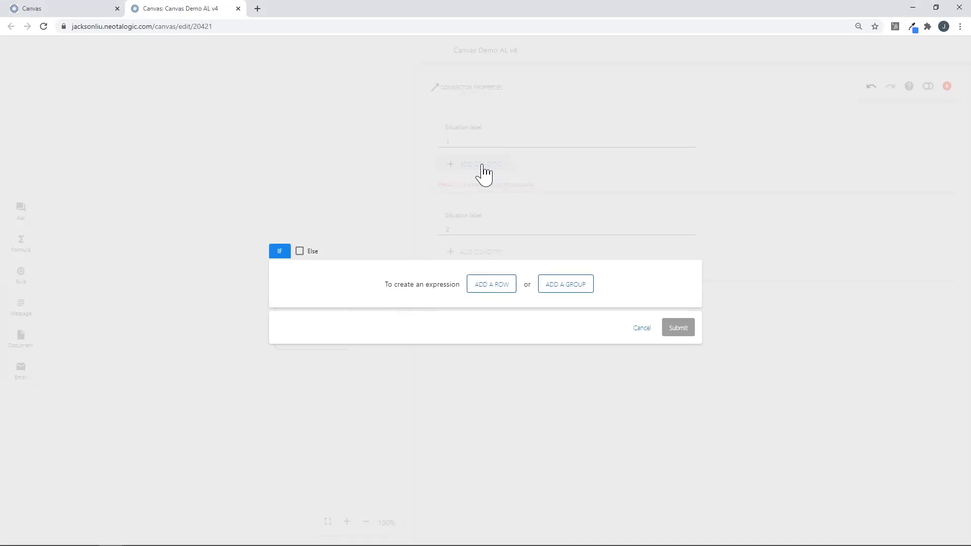
click(508, 290)
click(430, 296)
mouse_move(431, 349)
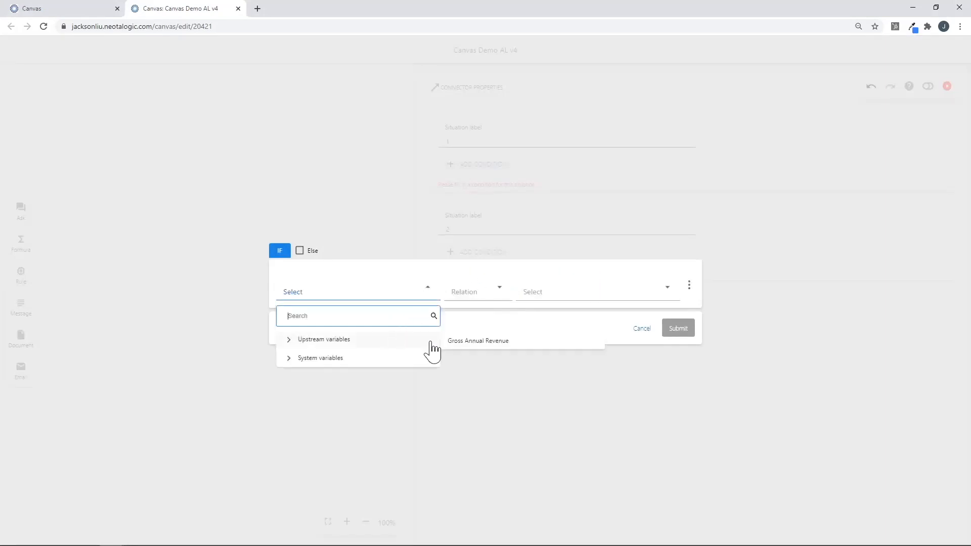
click(464, 342)
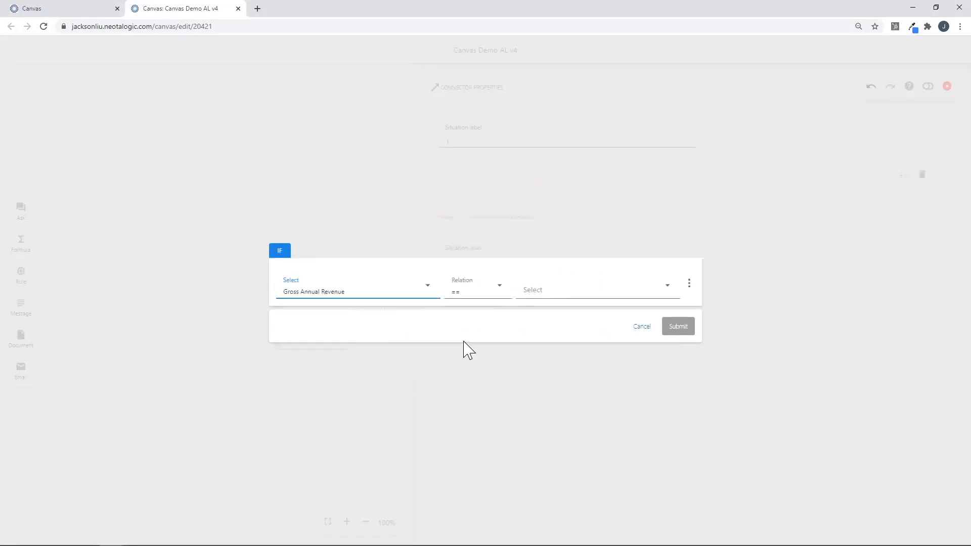
Set the comparison to less than the entered number 25 and submit the condition.
click(472, 292)
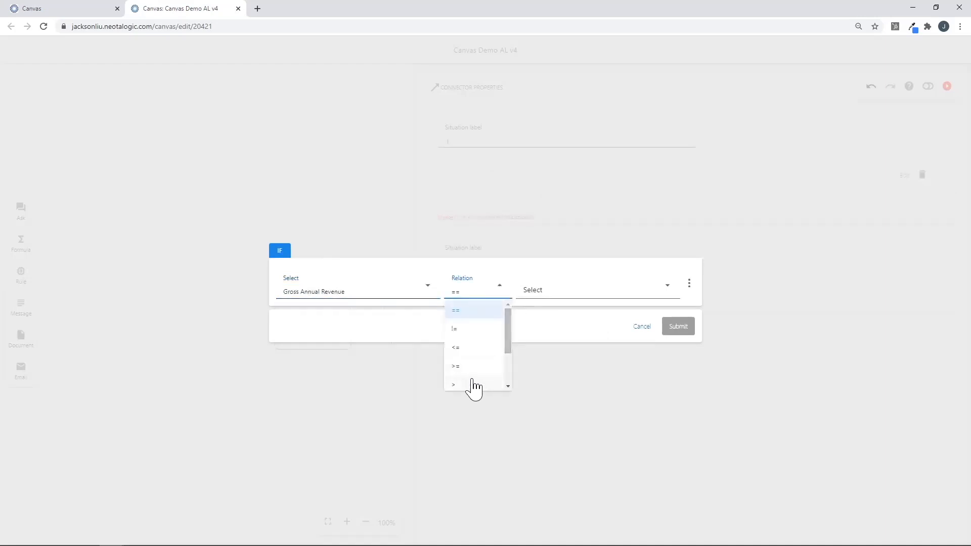
scroll(474, 387, down, 2)
click(469, 348)
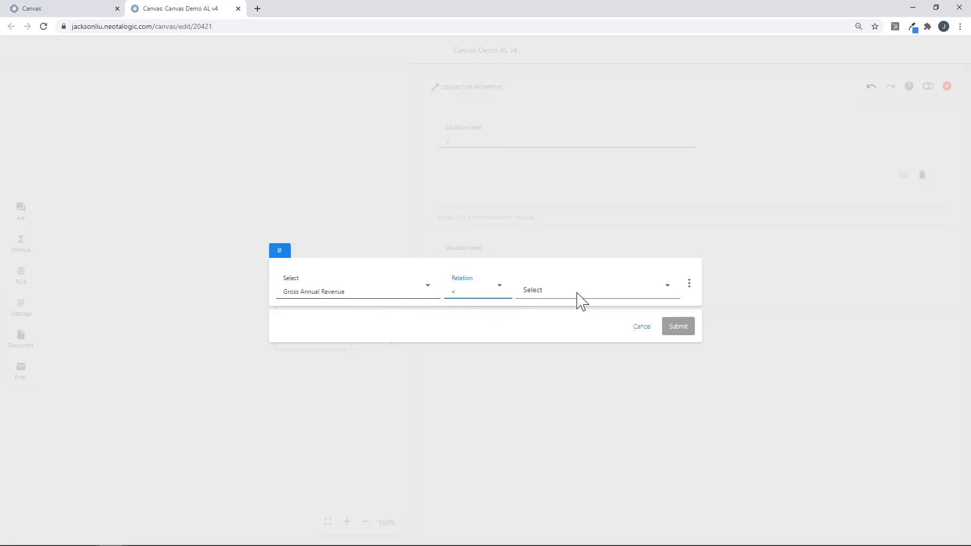
click(577, 293)
click(554, 338)
click(553, 290)
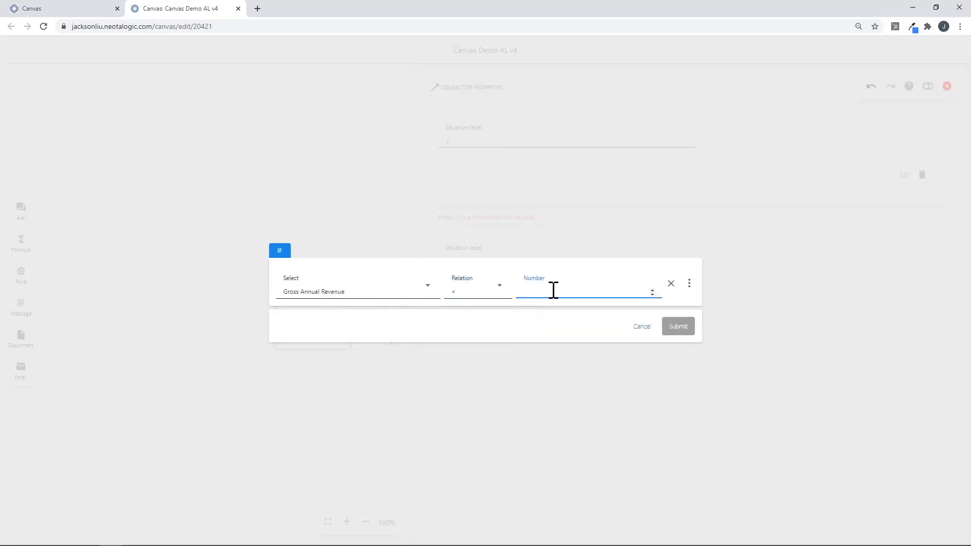
text(25)
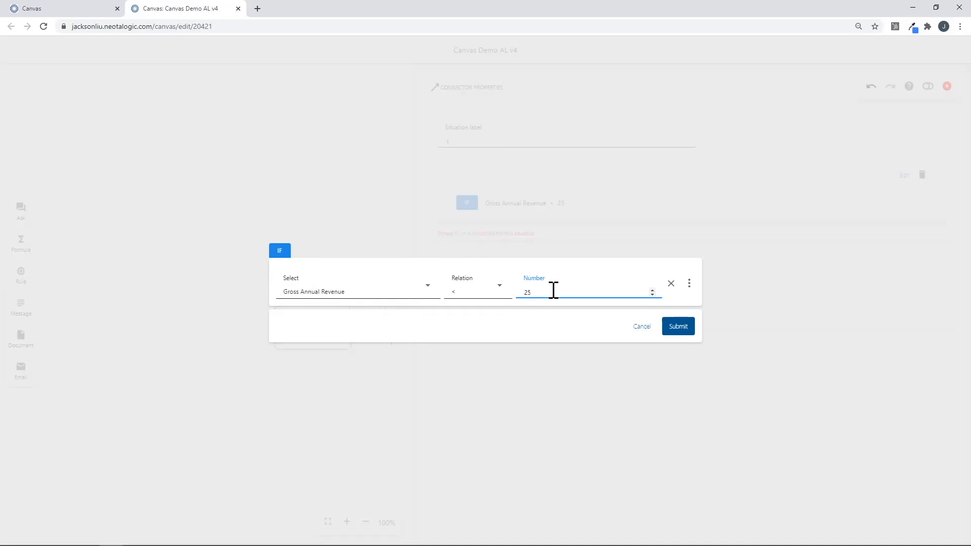
click(673, 326)
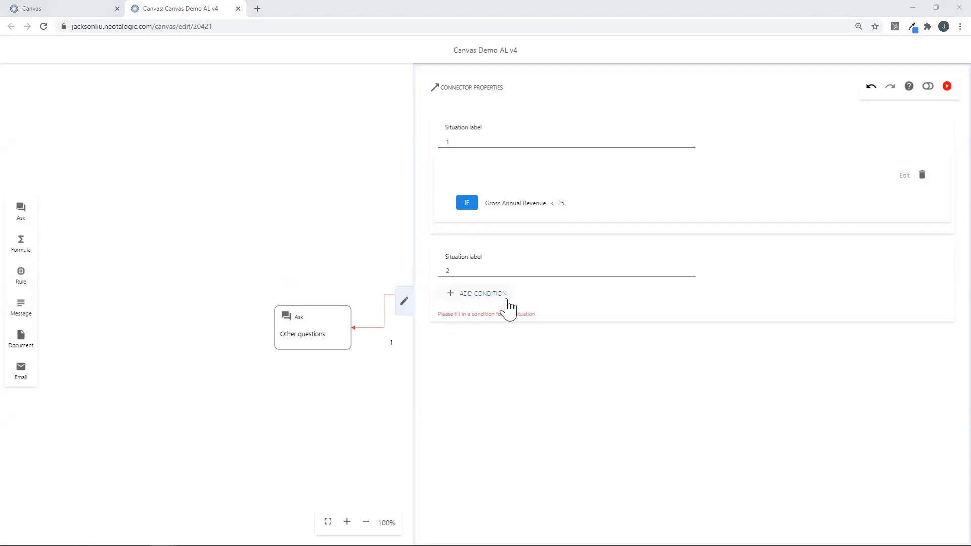
Set connector situation 2 to Else, submit it, and close Connector Properties.
click(498, 302)
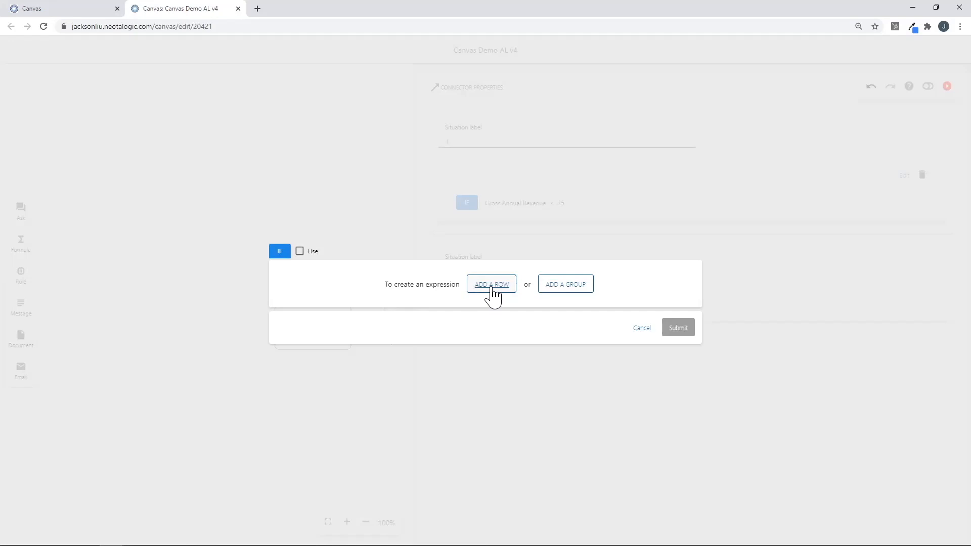
click(300, 252)
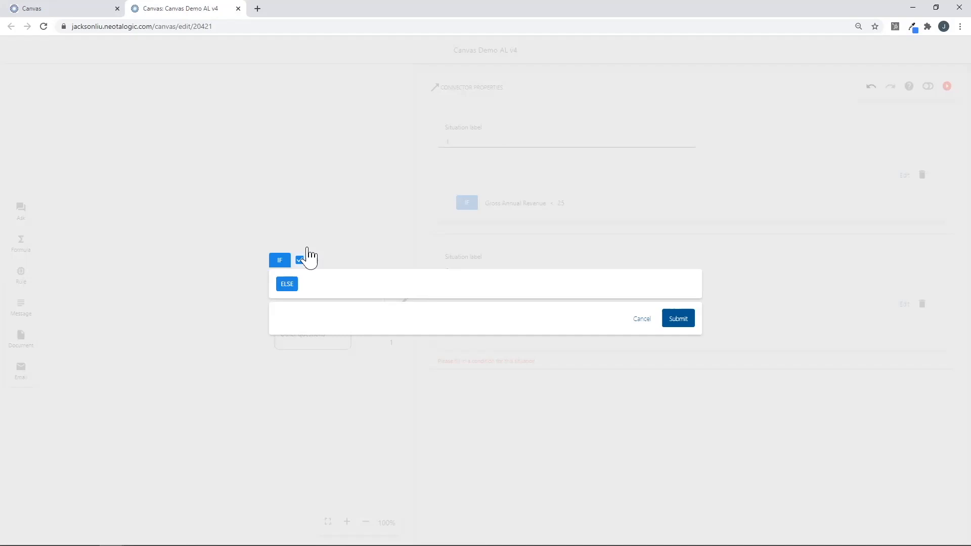
click(681, 322)
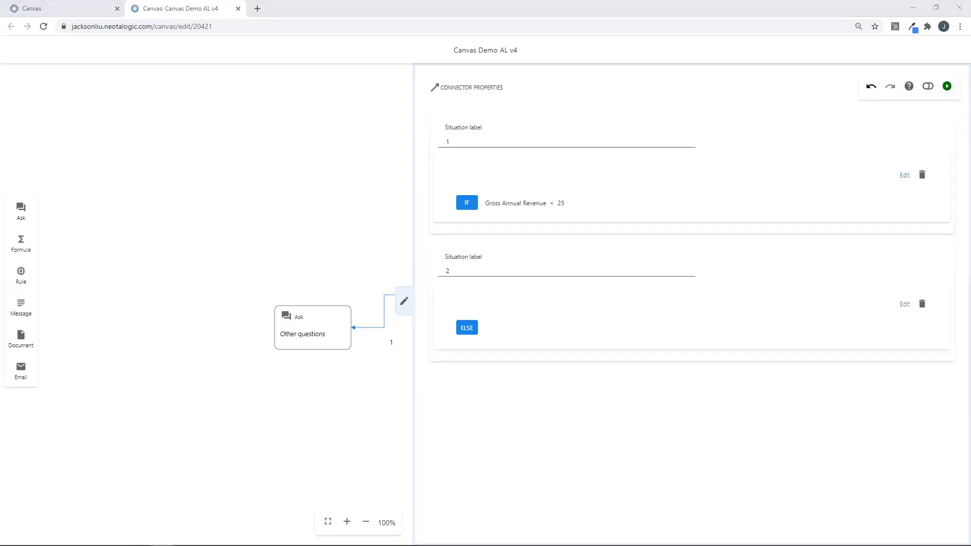
click(404, 300)
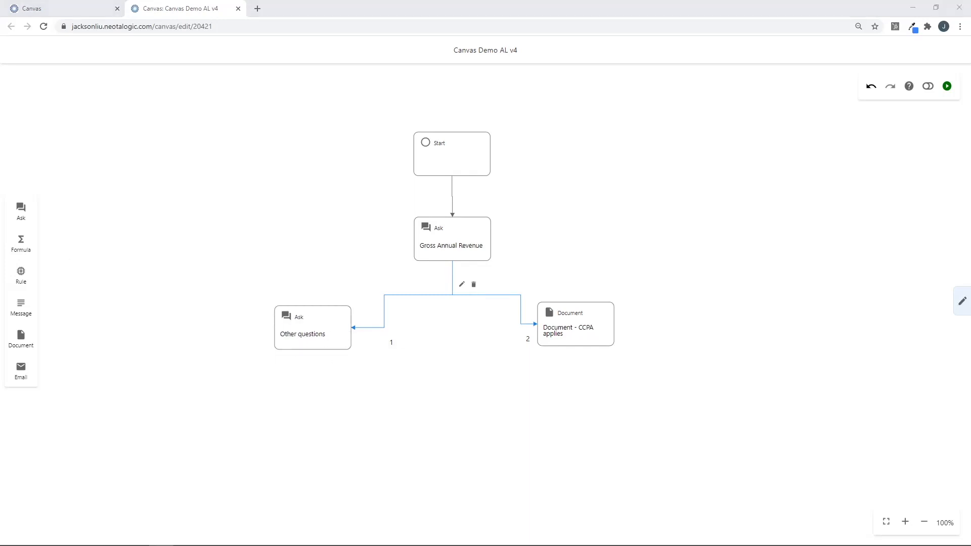
Add a Message node below Other questions with the description 'CCPA doesn't apply'.
mouse_move(20, 308)
mouse_down()
mouse_move(215, 380)
mouse_move(214, 404)
mouse_up()
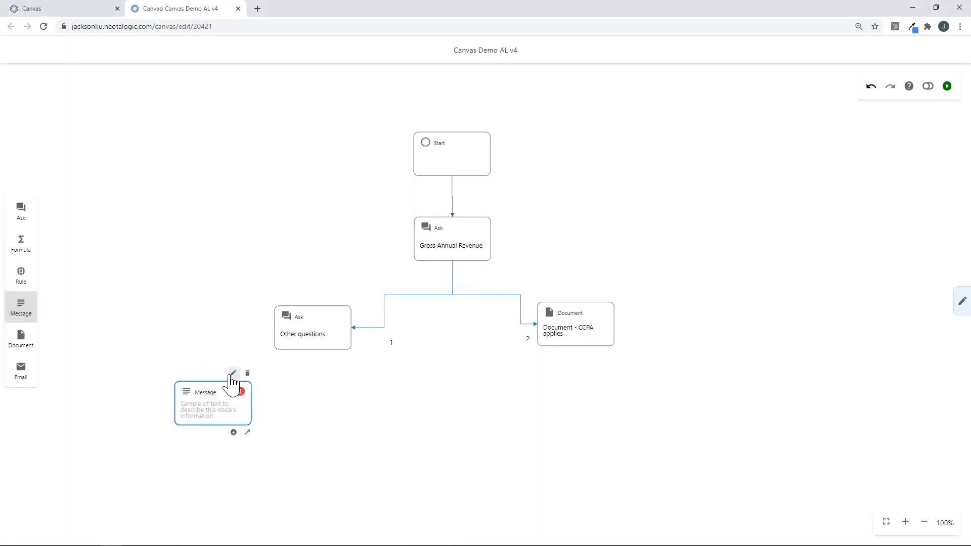
click(233, 373)
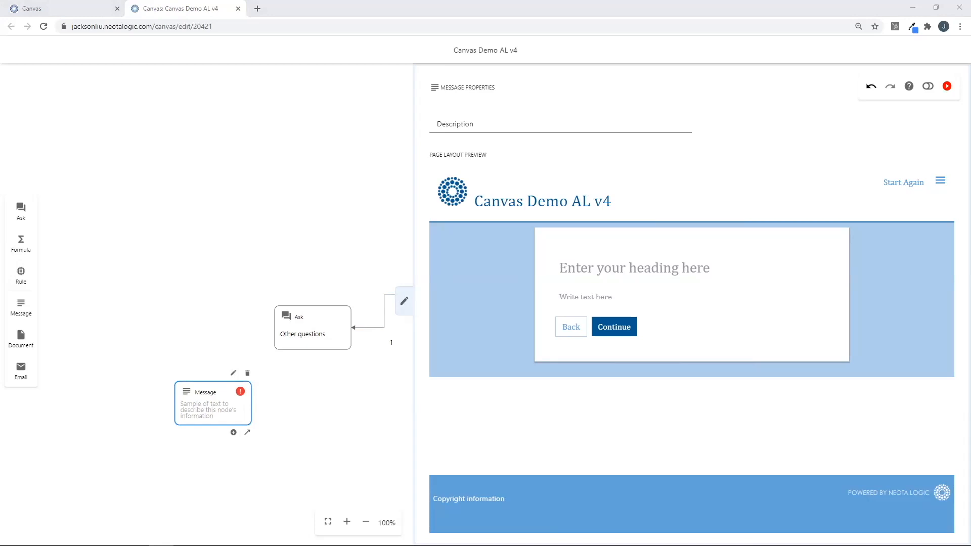
click(528, 128)
text(CCPA doesn't apply)
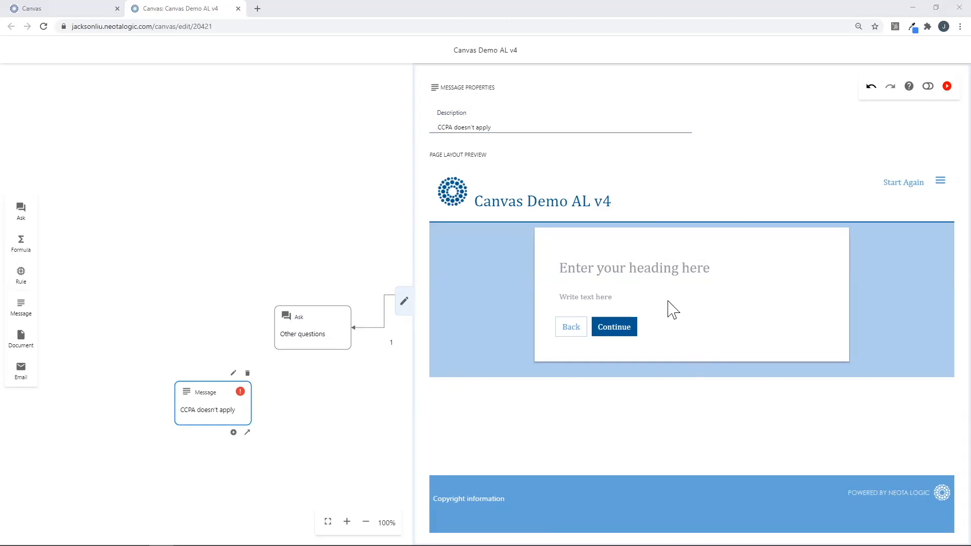
Give it the heading 'CCPA is not applicable to your business' and a thank-you paragraph.
click(631, 273)
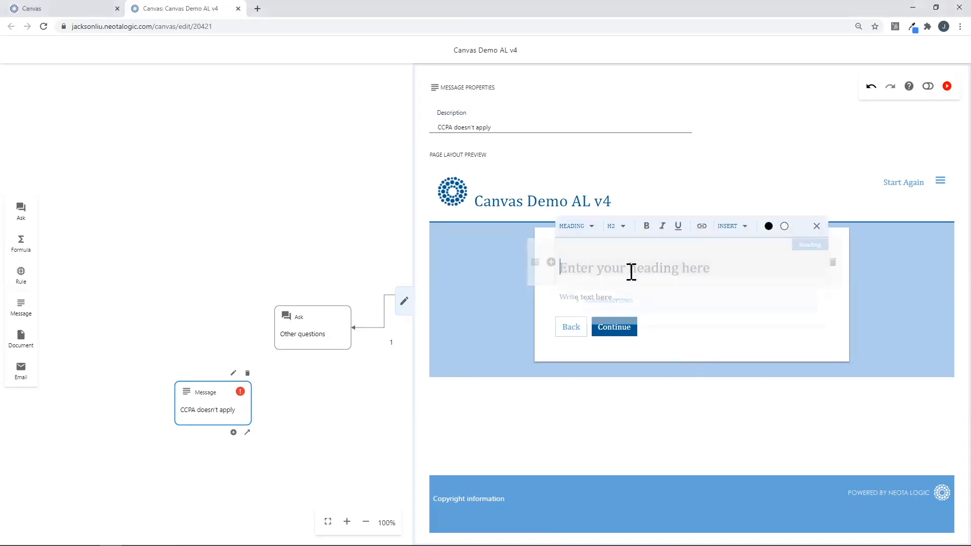
click(687, 351)
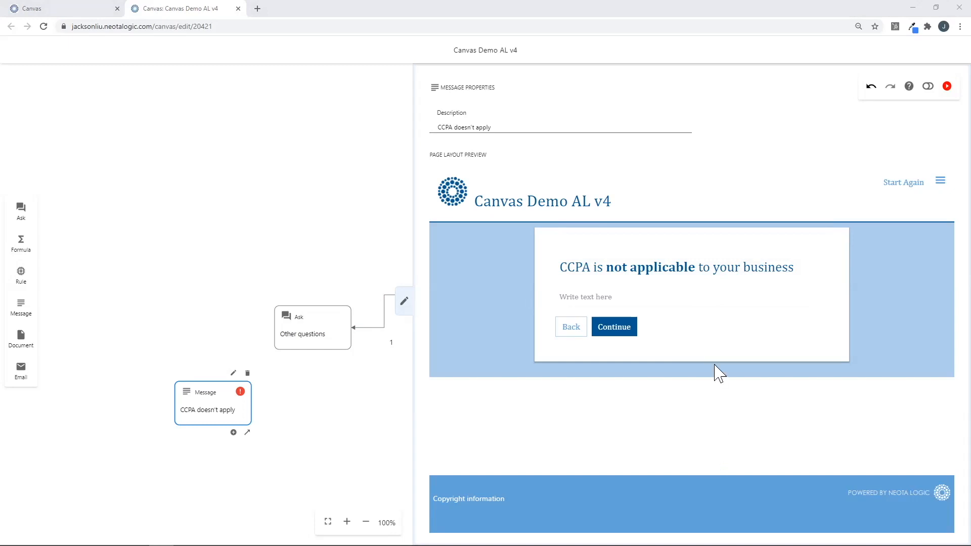
click(595, 297)
text(Thank-you for taking the Digital CCPA Advisor. Based on your answers, the CCPA does not apply to your business.)
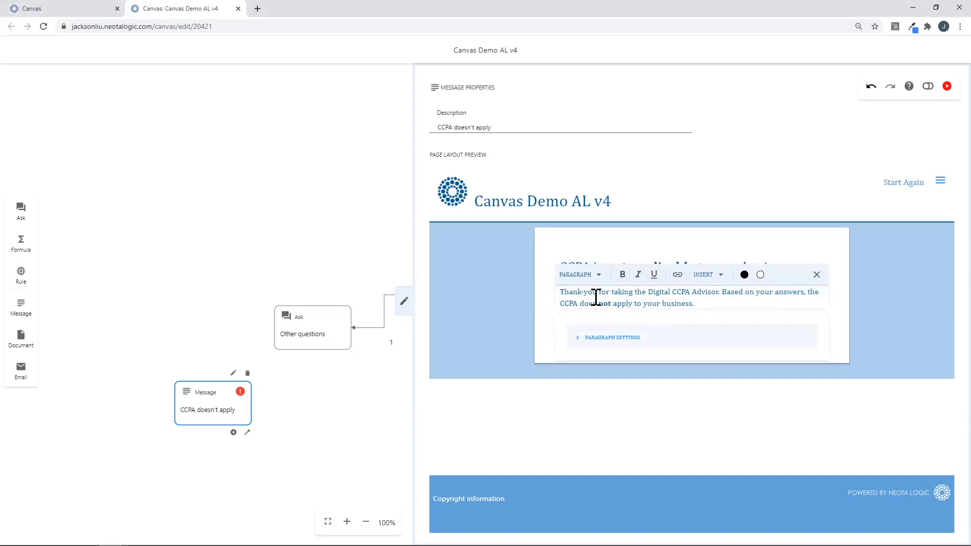
click(404, 309)
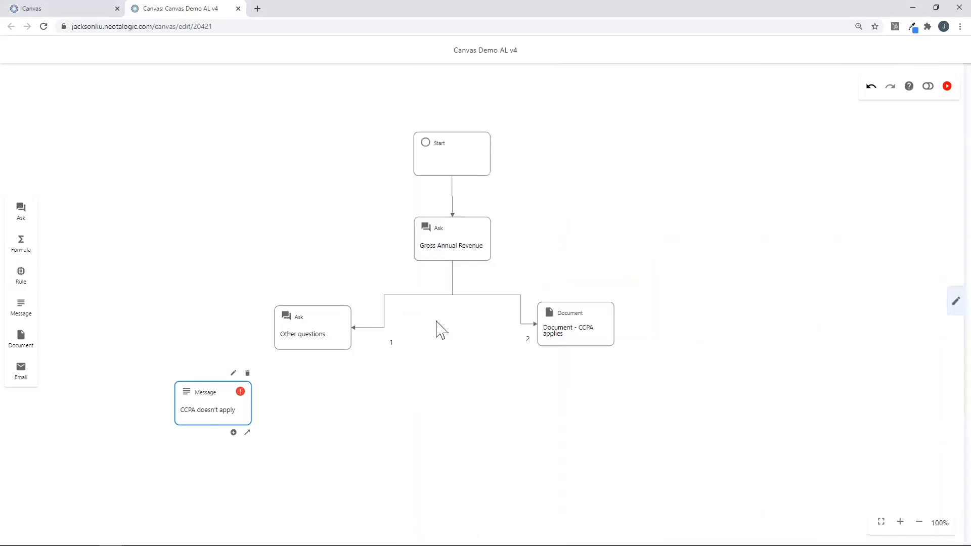
Add a second Message node described 'CCPA Applies'.
drag(24, 313, 357, 421)
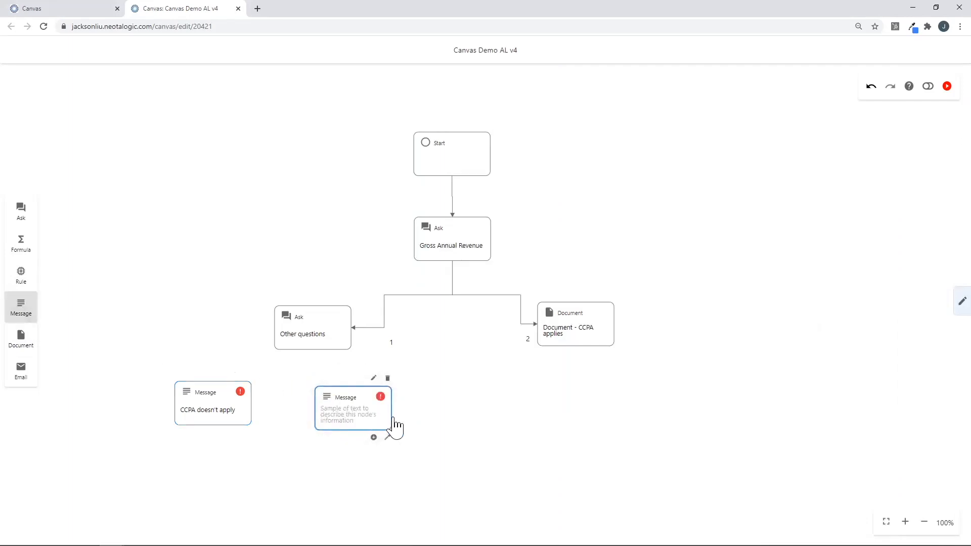
click(243, 422)
click(404, 412)
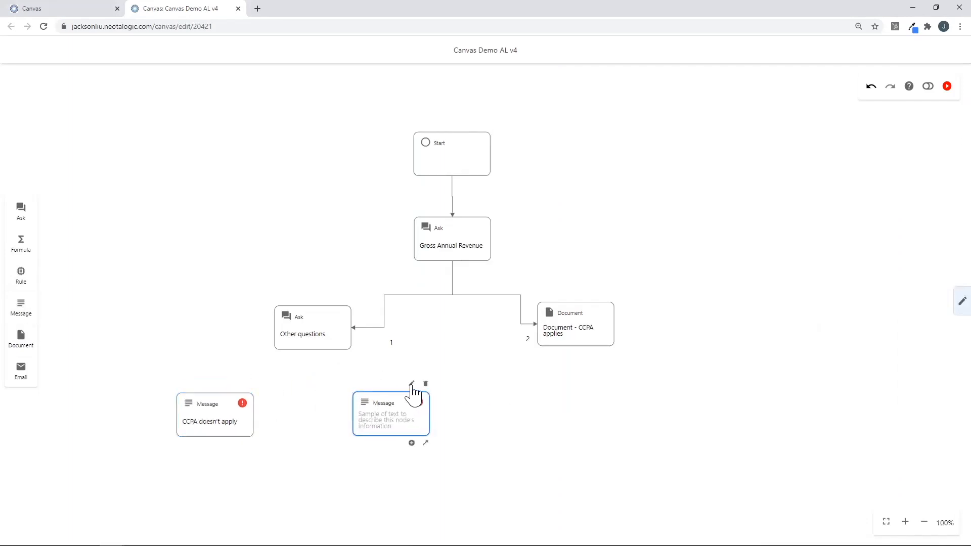
click(411, 383)
key(alt+Tab)
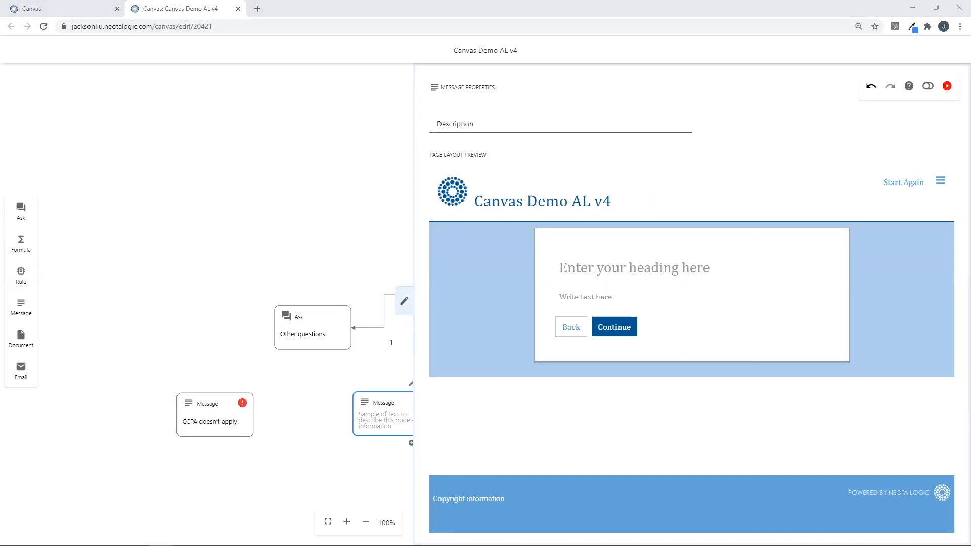
click(448, 126)
text(CCPA Applies)
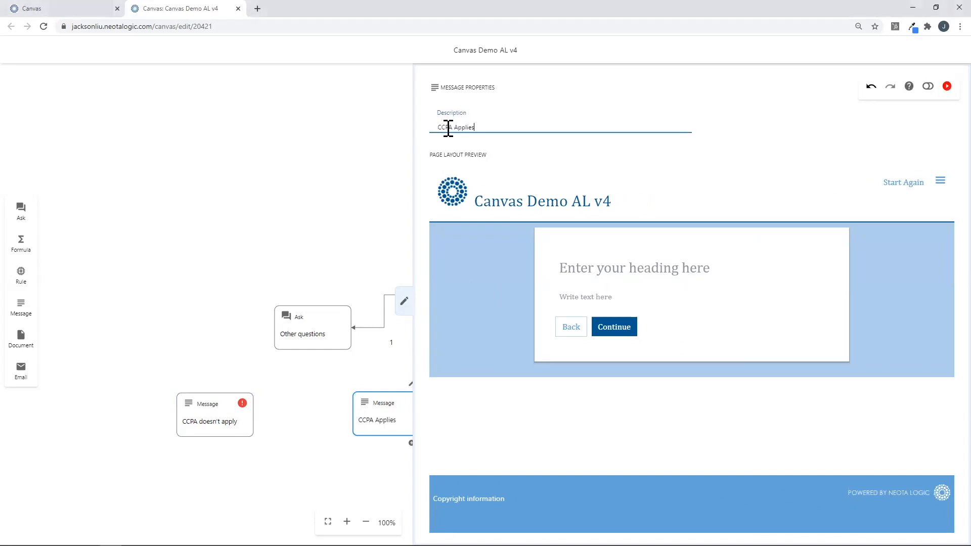
Set its heading to 'CCPA applies to your business' and paste the obligations text into the body.
key(alt+Tab)
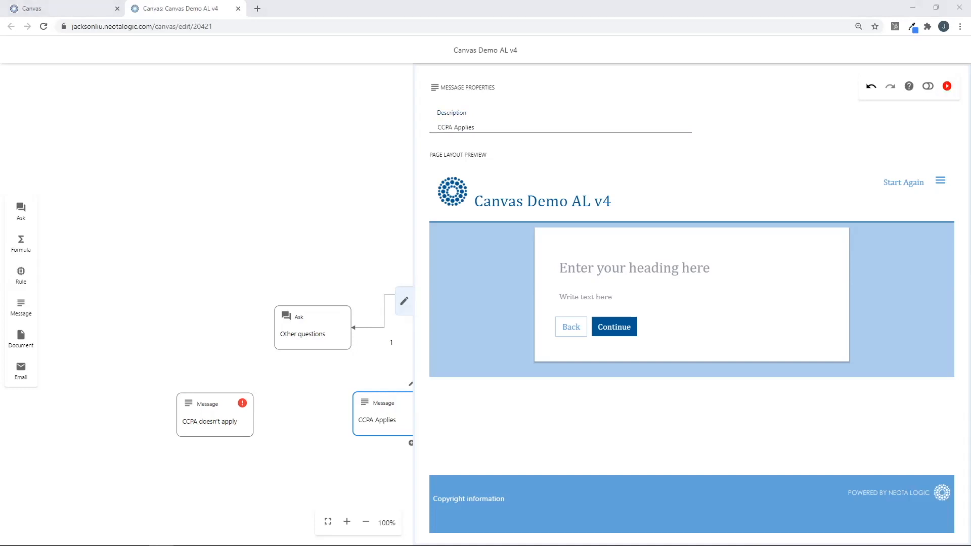
click(585, 268)
text(CCPA applies to your business)
key(alt+Tab)
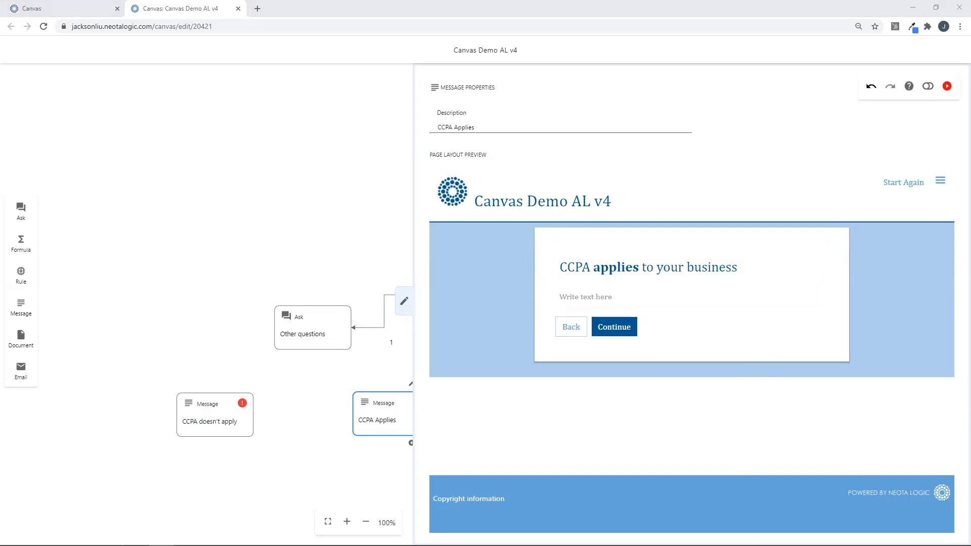
click(591, 298)
key(ctrl+v)
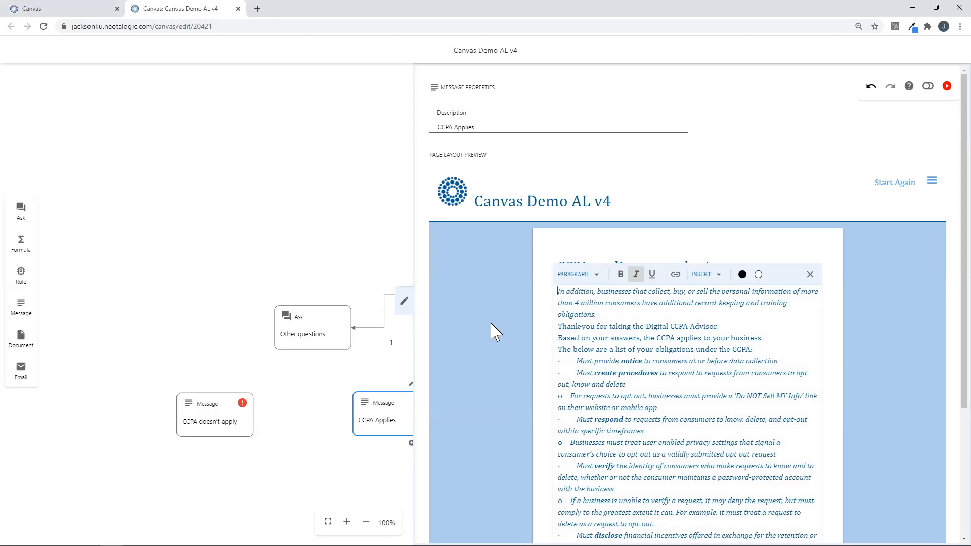
click(404, 301)
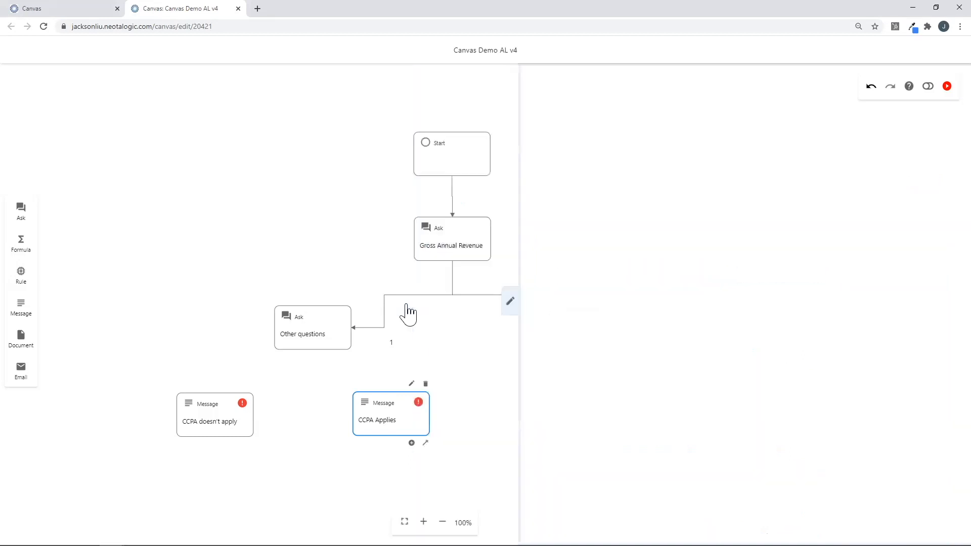
Connect Other questions to CCPA doesn't apply and CCPA Applies, then nudge CCPA Applies down.
click(321, 342)
drag(347, 357, 223, 409)
click(344, 349)
drag(347, 356, 451, 445)
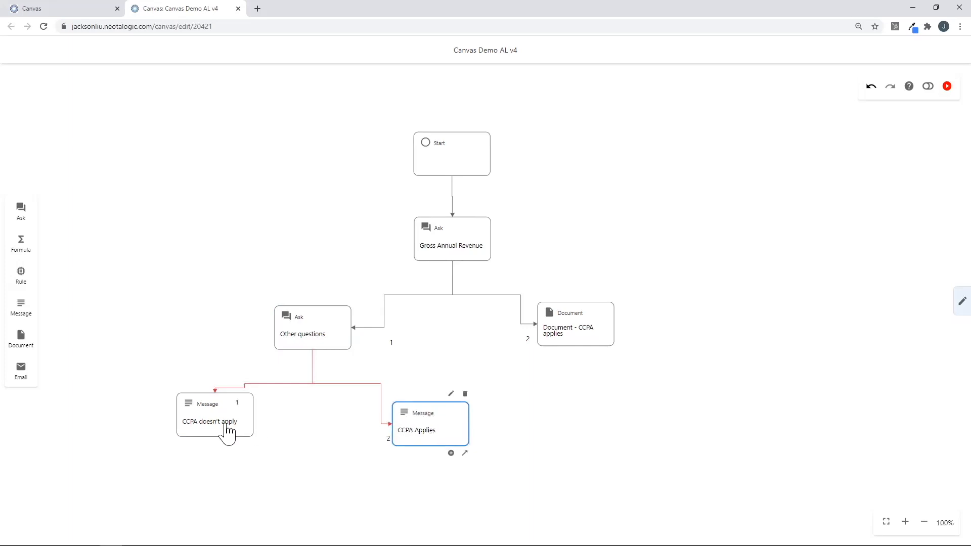
drag(237, 436, 240, 447)
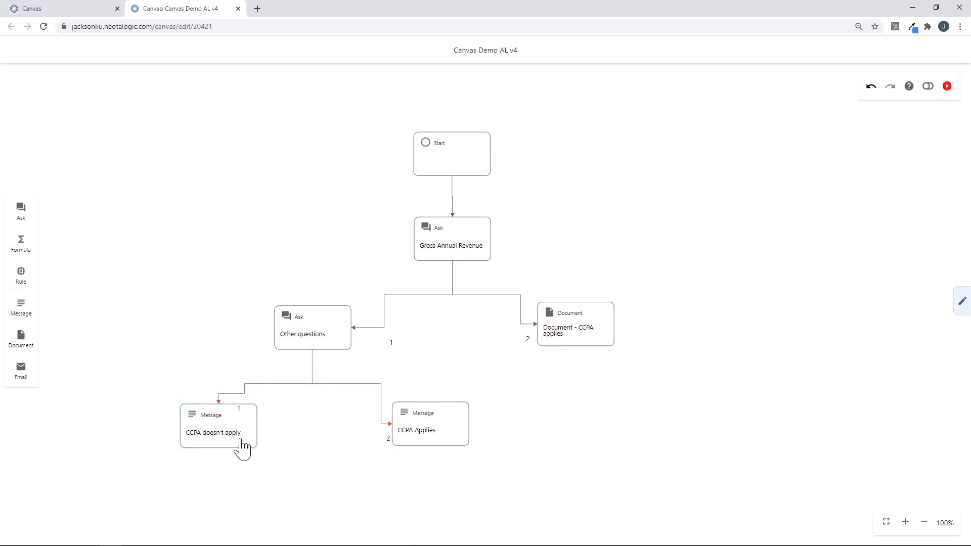
Start an AND group for situation 1 with Number of consumers equal to No.
click(322, 373)
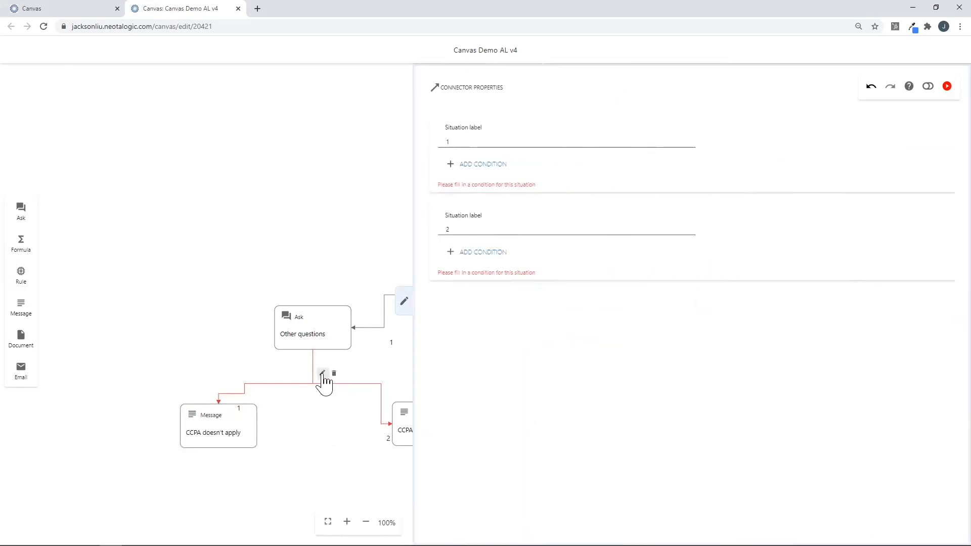
click(482, 165)
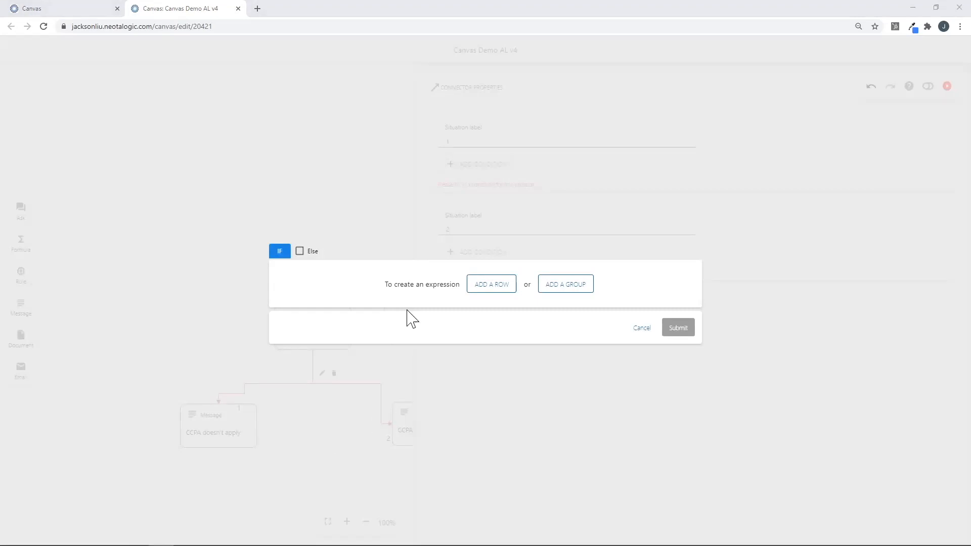
click(576, 286)
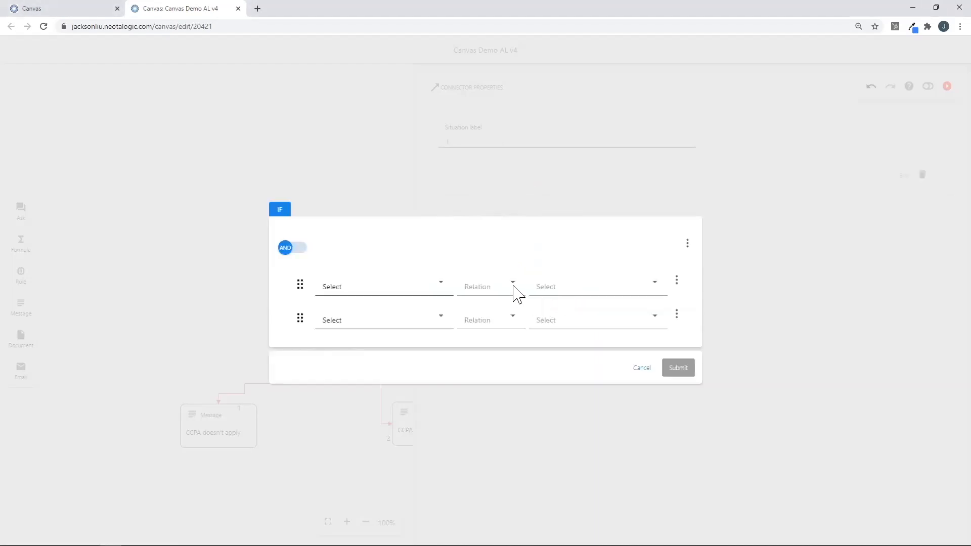
click(396, 288)
mouse_move(436, 342)
click(468, 339)
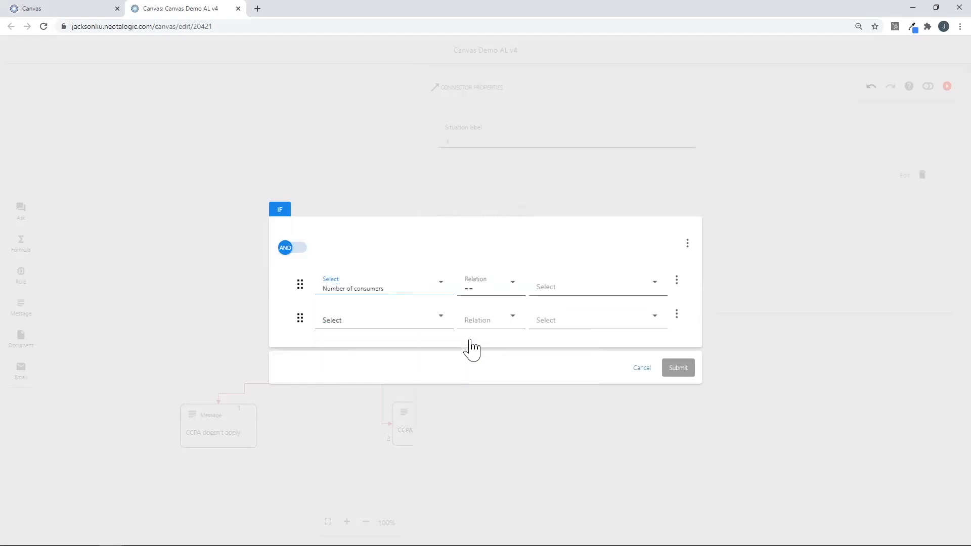
click(559, 293)
click(556, 334)
click(553, 328)
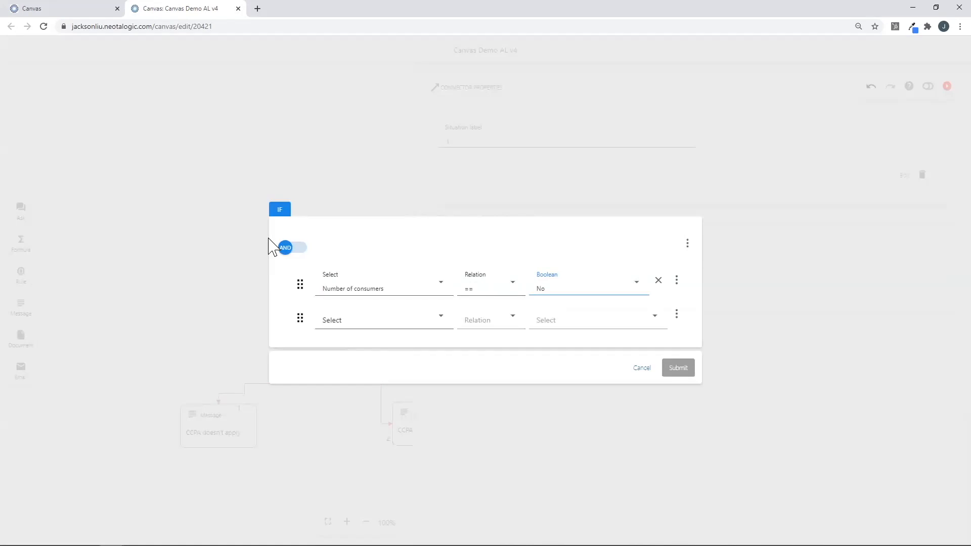
Add Percentage of annual revenues equal to No to the group and submit.
click(368, 326)
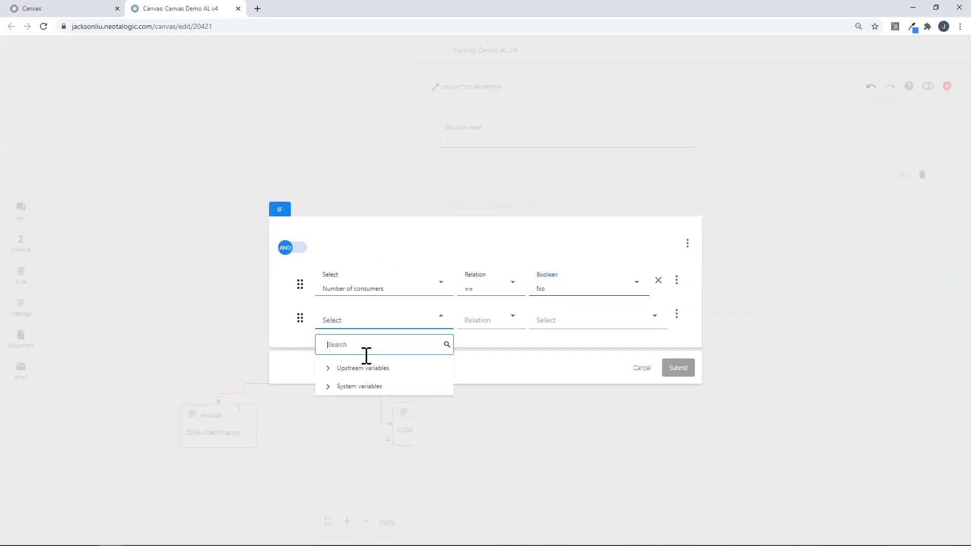
click(485, 392)
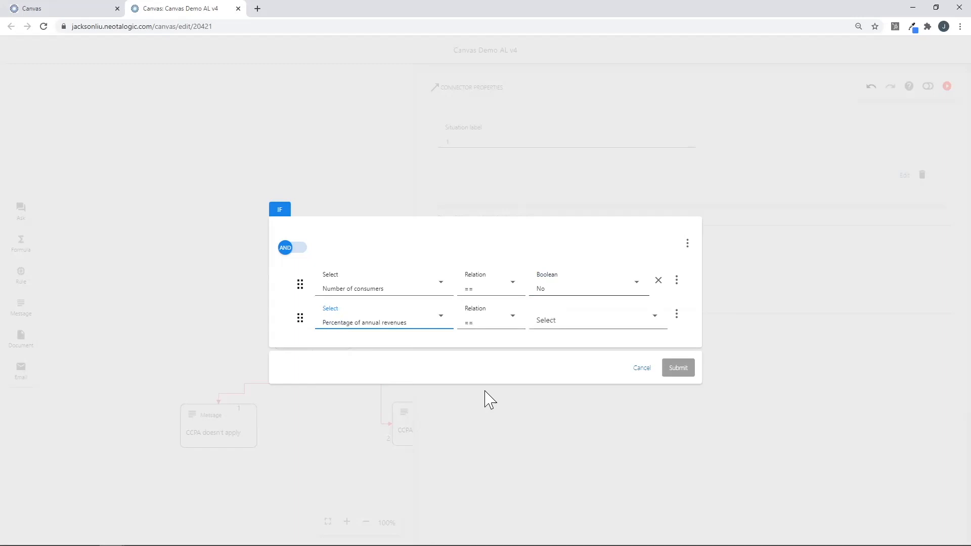
click(564, 326)
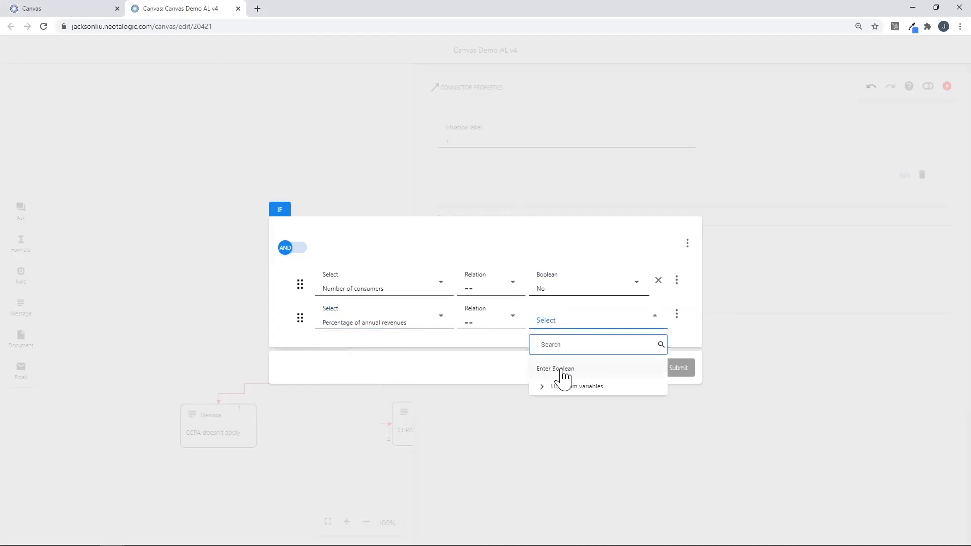
click(563, 374)
click(560, 334)
click(553, 359)
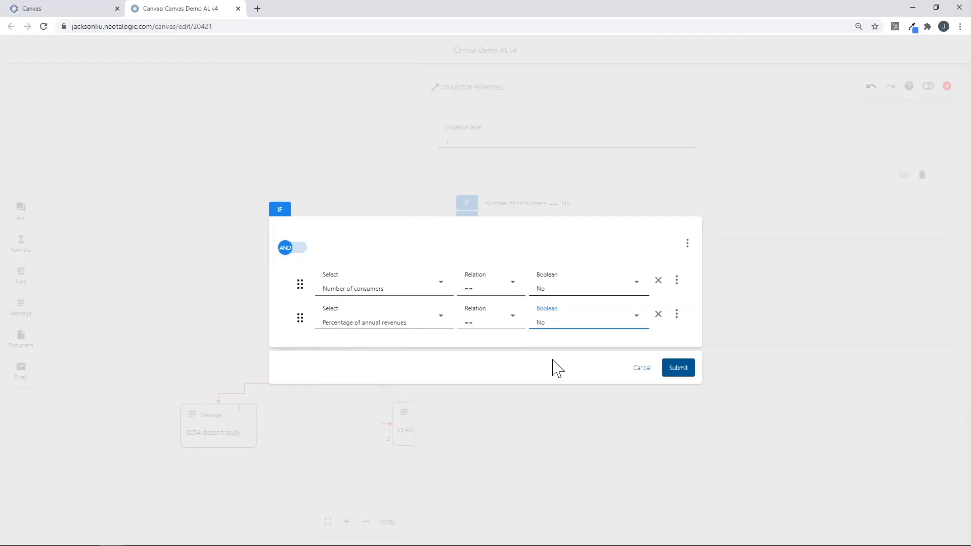
click(679, 371)
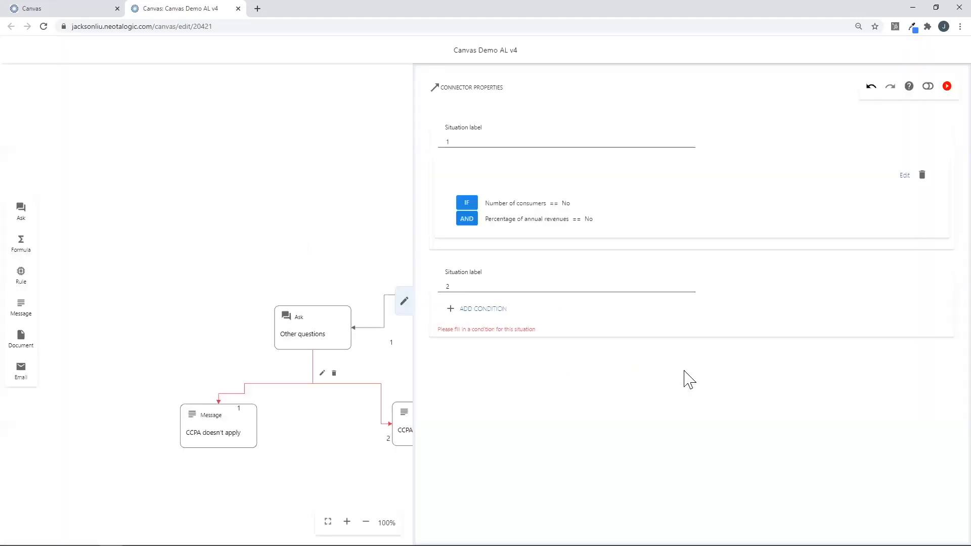
Make situation 2 the Else case and close Connector Properties.
click(498, 312)
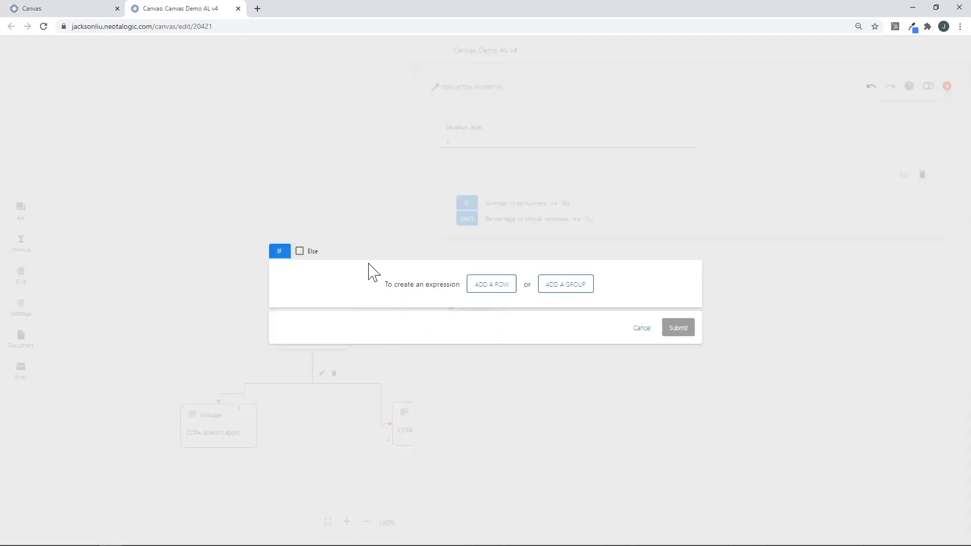
click(302, 251)
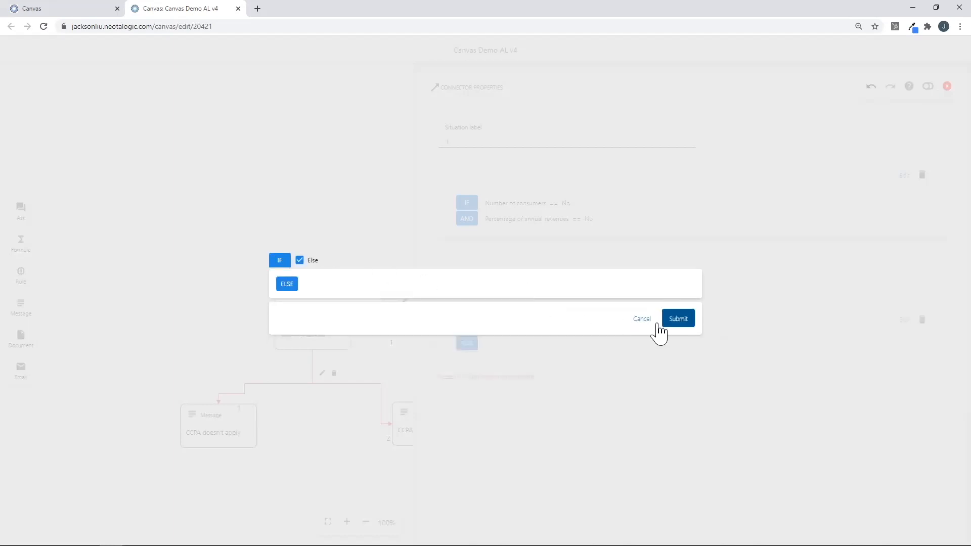
click(678, 328)
click(403, 302)
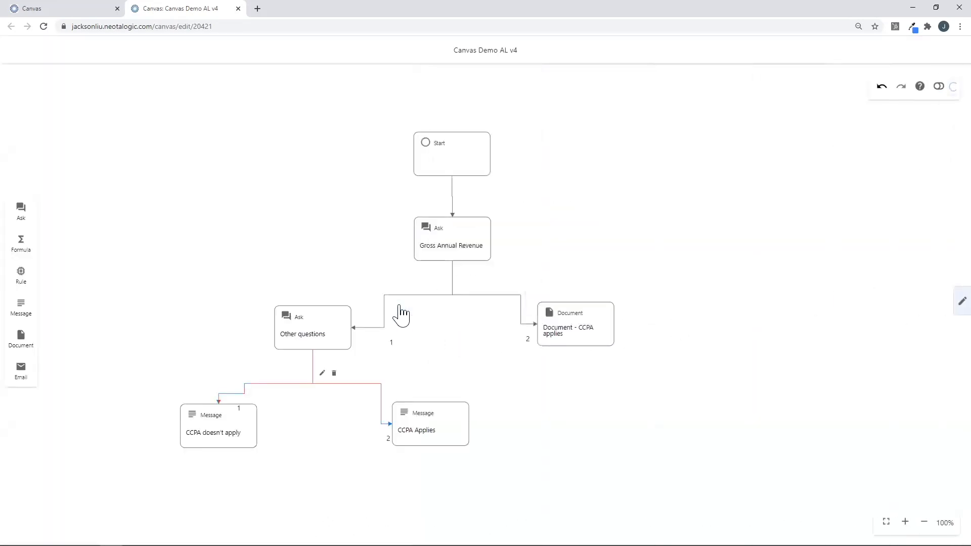
Drop a new Message node onto the canvas right of the Document - CCPA applies node.
key(alt+Tab)
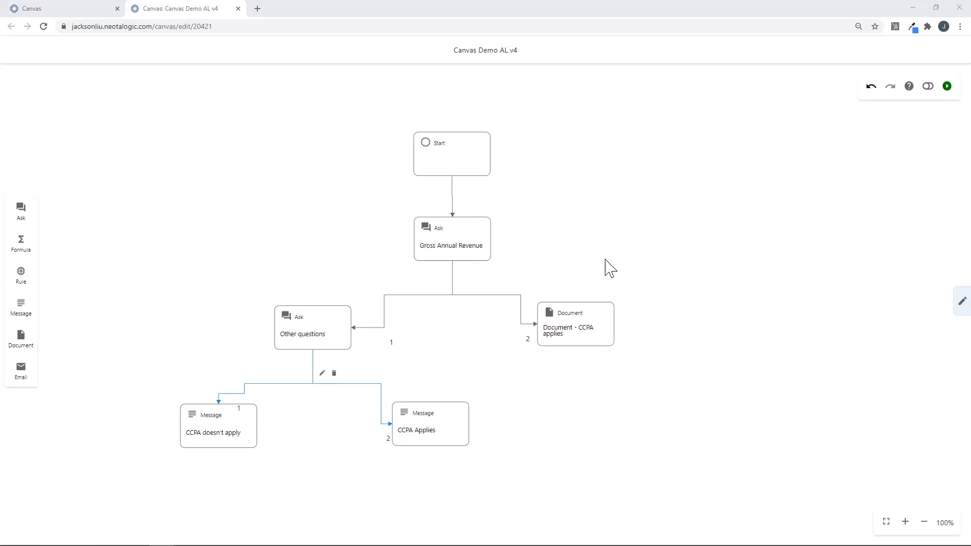
drag(22, 306, 684, 333)
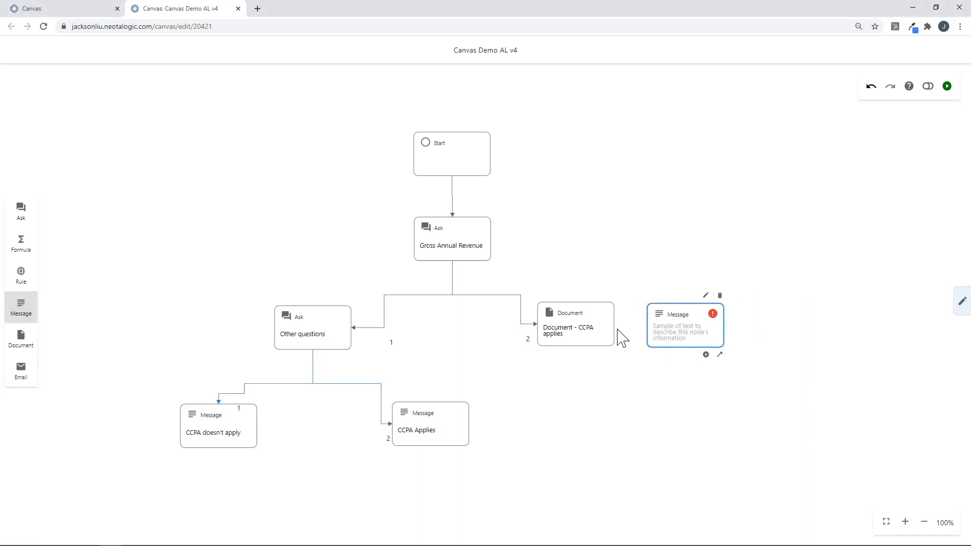
Link the Document step to the message, described 'Message – CCPA Applies' with heading 'CCPA applies to your business'.
drag(611, 353, 657, 333)
click(705, 295)
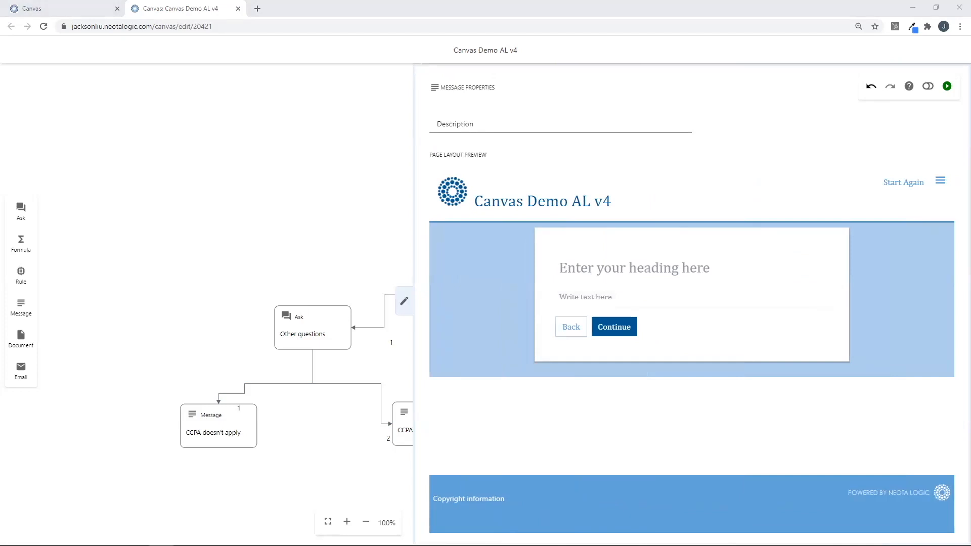
click(473, 123)
text(Message – CCPA Applies)
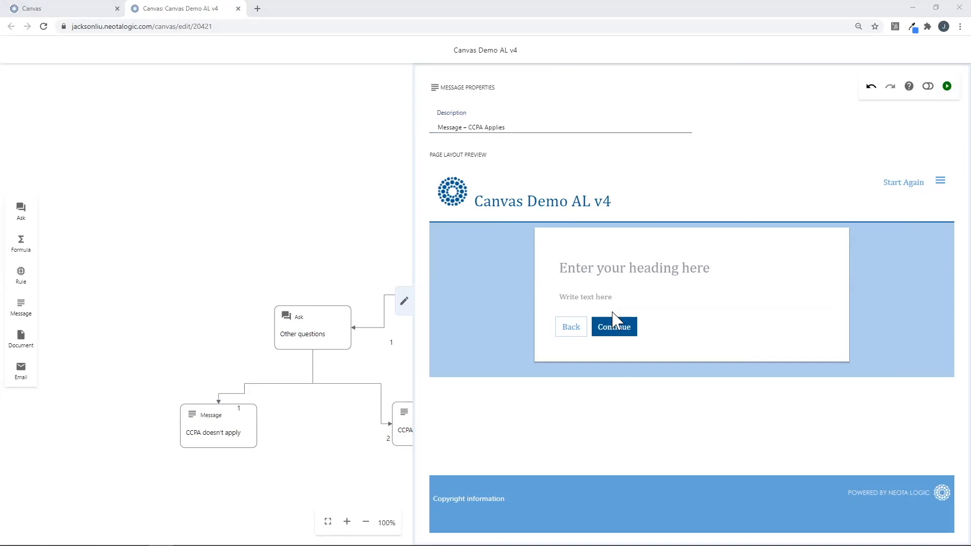
click(581, 269)
text(CCPA applies to your business)
click(688, 333)
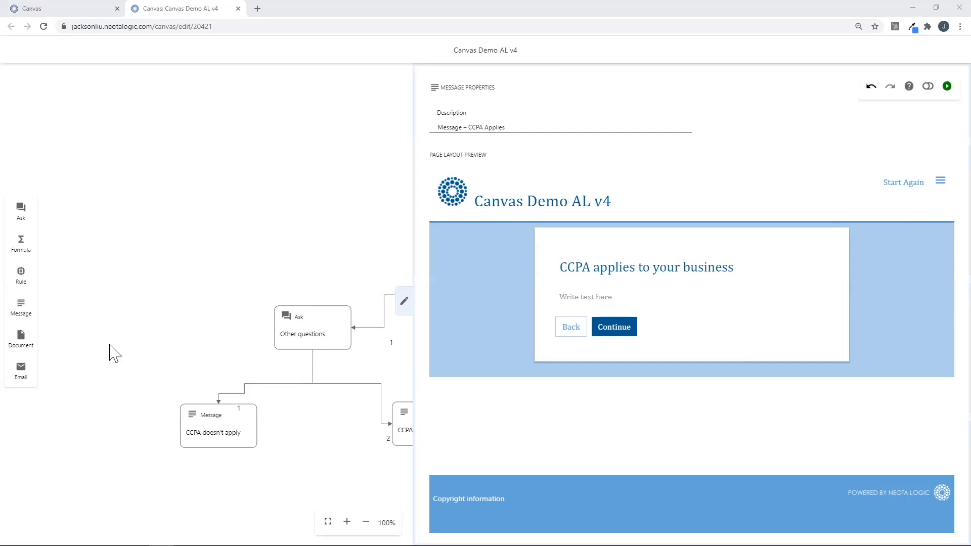
Write the thank-you body with 'Download your Report here:' followed by the Final Report – CCPA Applies variable.
click(704, 299)
text(Thank-you for taking the Digital CCPA Advisor. Download your Report here:)
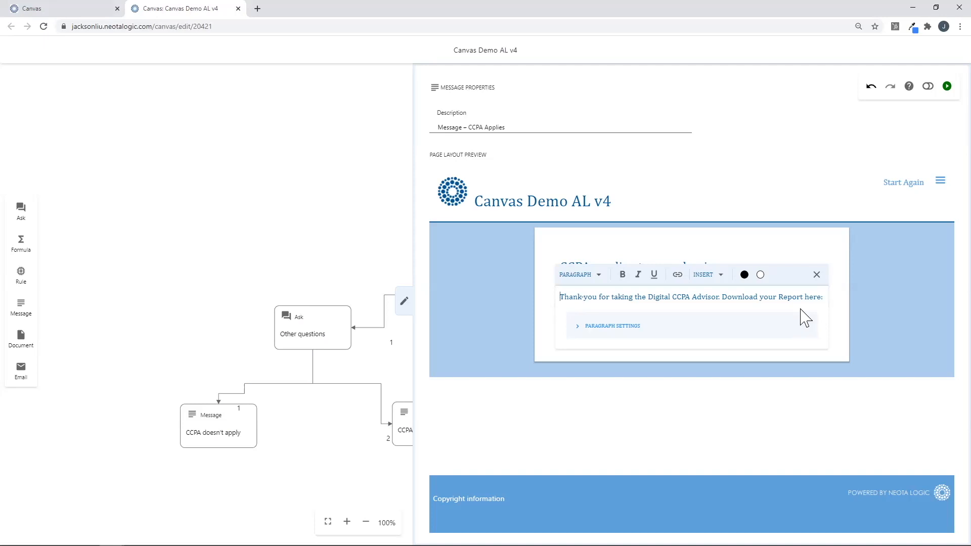
click(720, 275)
click(717, 298)
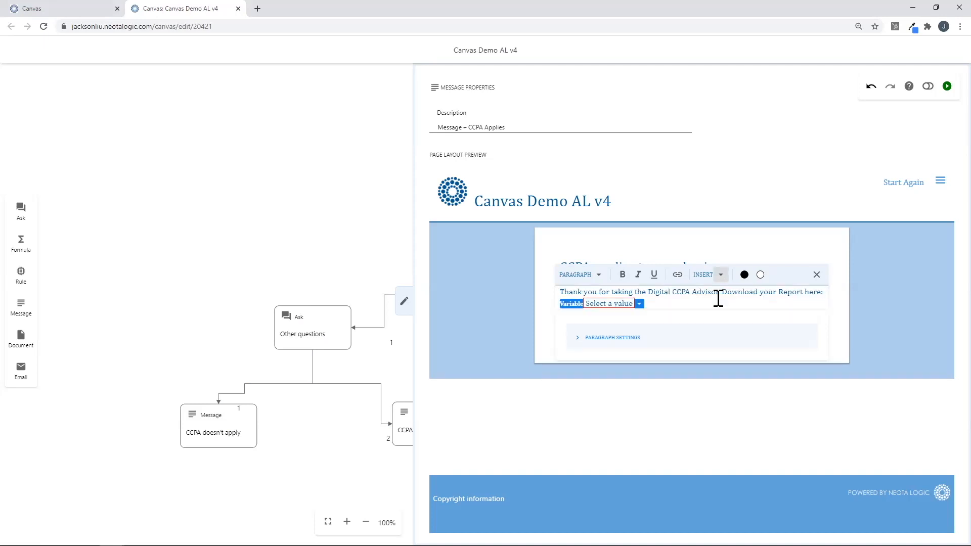
click(639, 303)
mouse_move(626, 323)
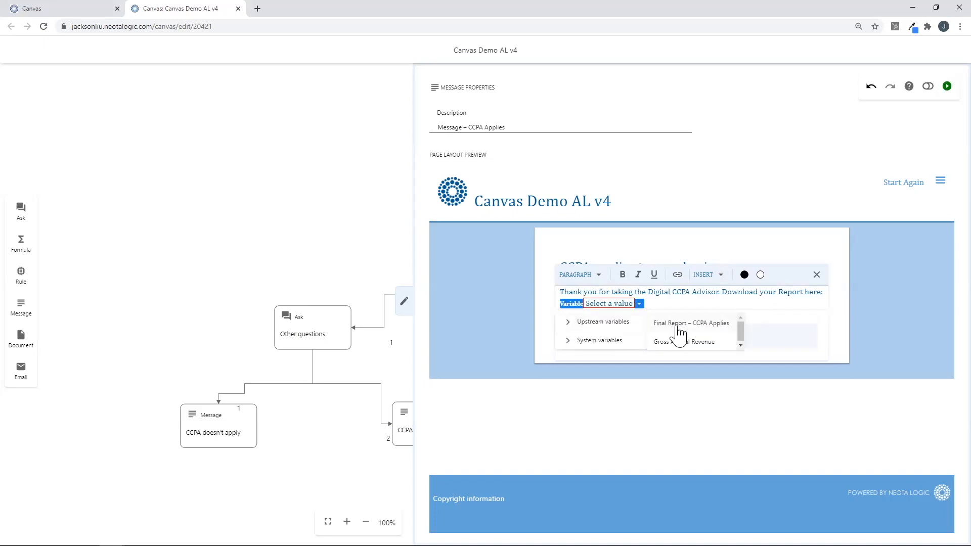
click(679, 326)
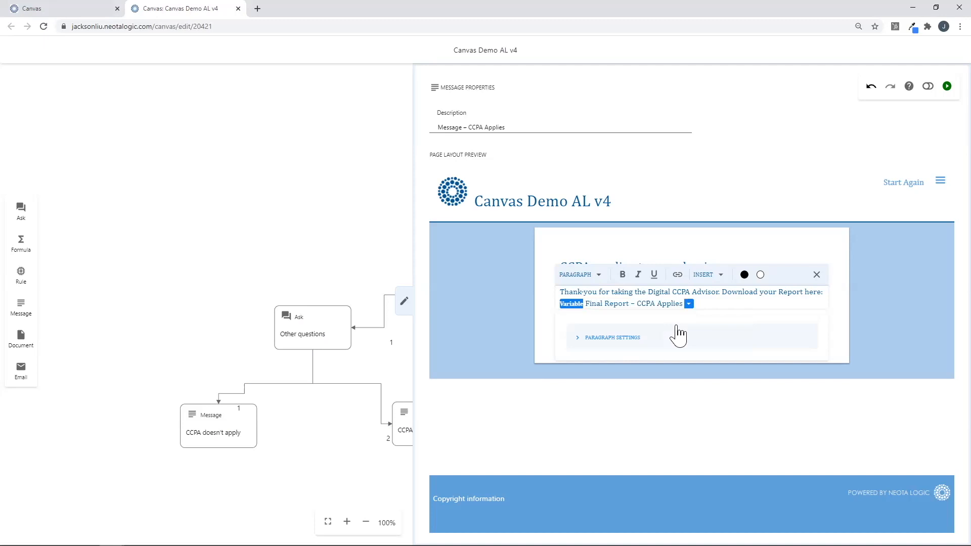
click(406, 305)
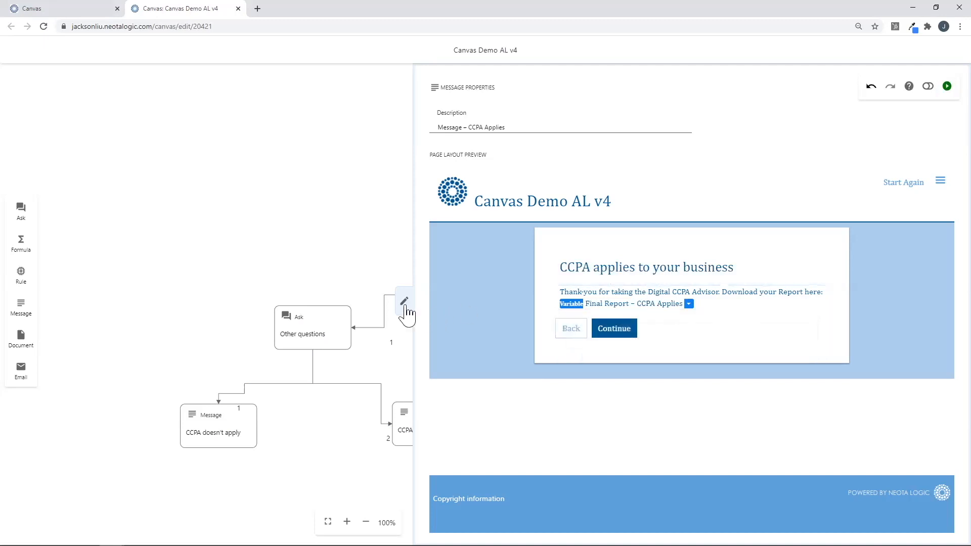
Place an Email node after the CCPA Applies message, described 'Email Report – CCPA Applies'.
key(alt+Tab)
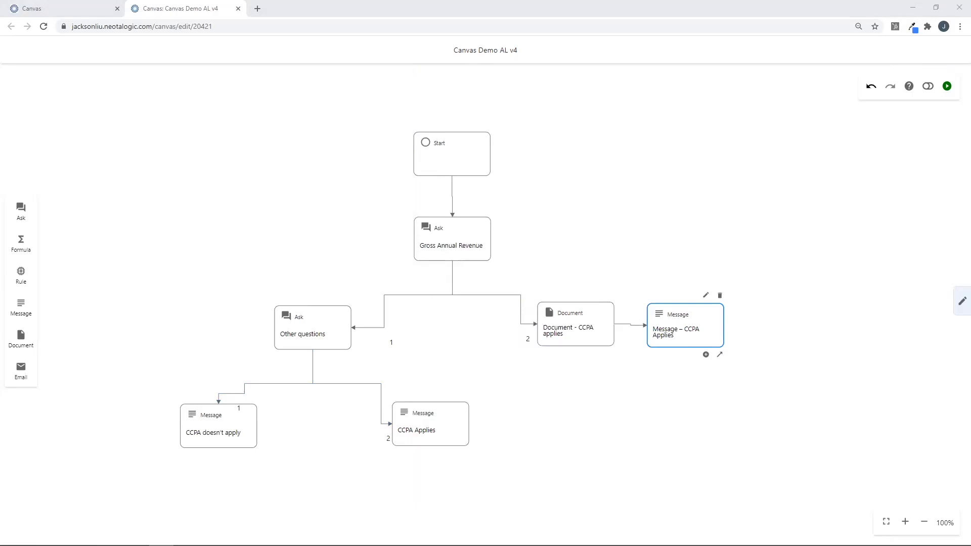
drag(31, 377, 803, 337)
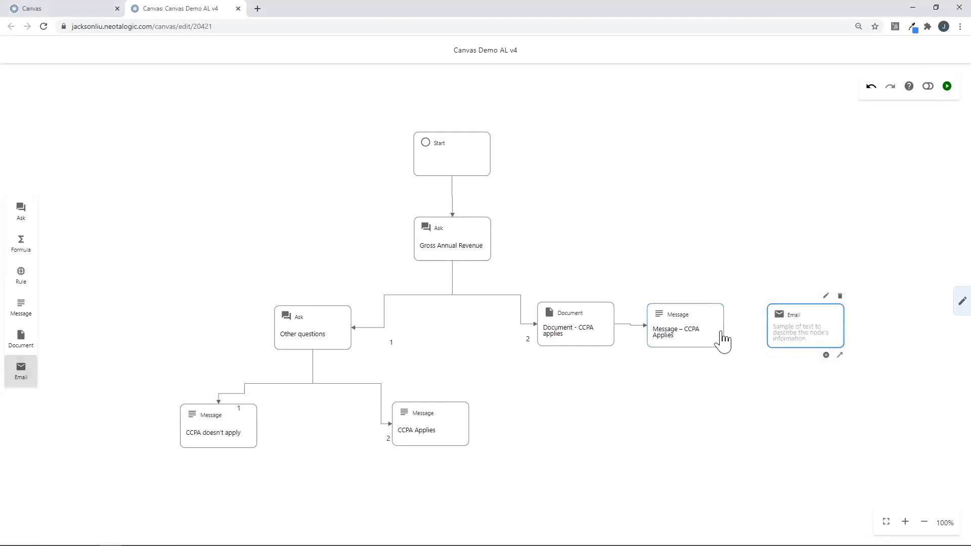
drag(720, 355, 802, 325)
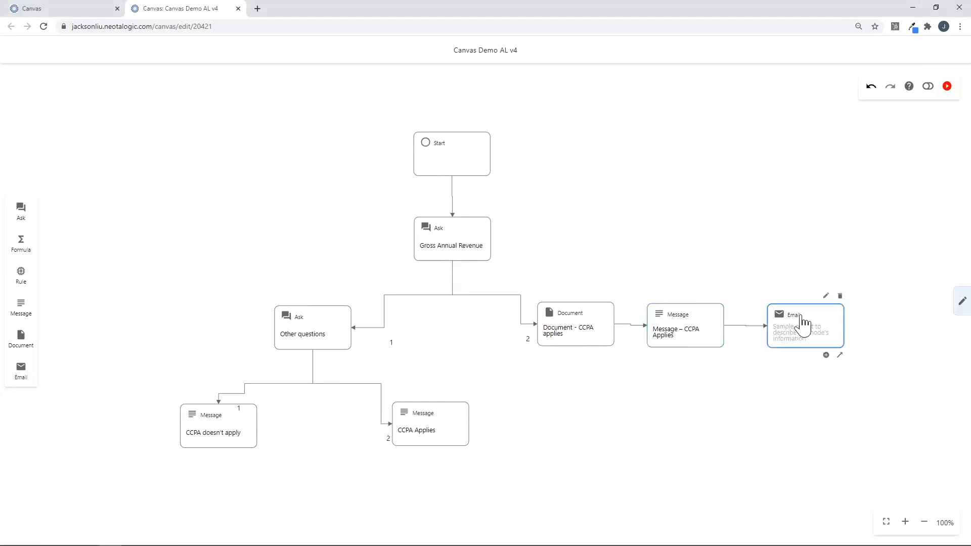
click(826, 297)
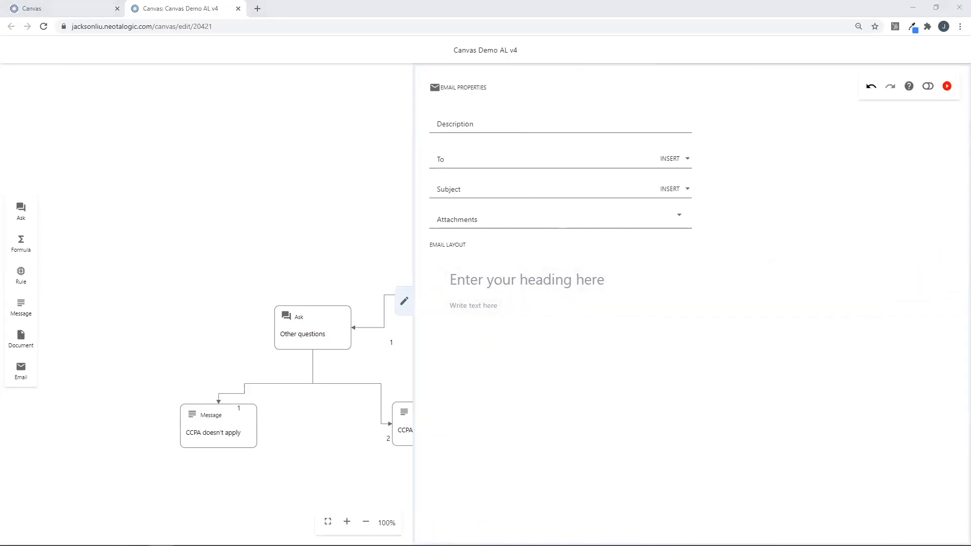
click(492, 128)
text(Email Report – CCPA Applies)
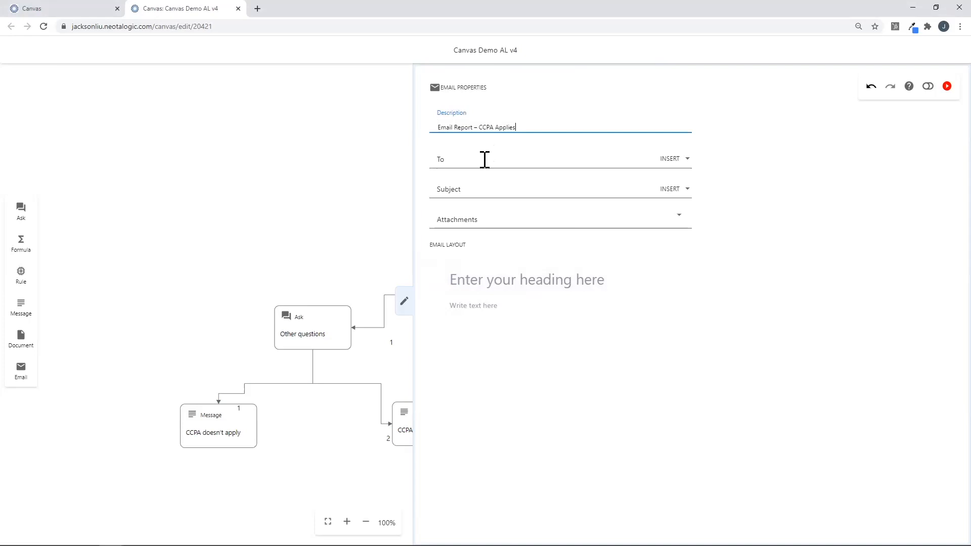
Enter the recipient's e-mail address and the subject 'Does the CCPA apply to your business?'.
click(485, 162)
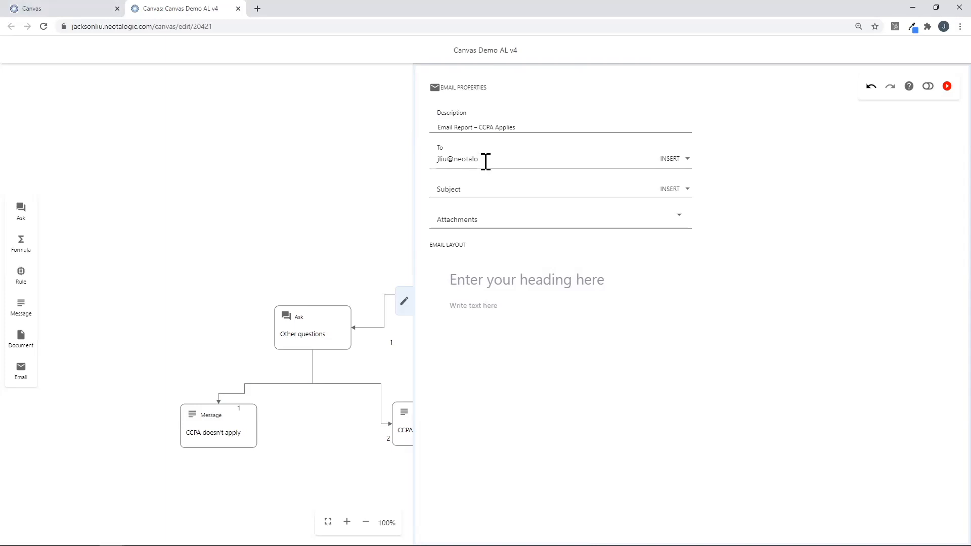
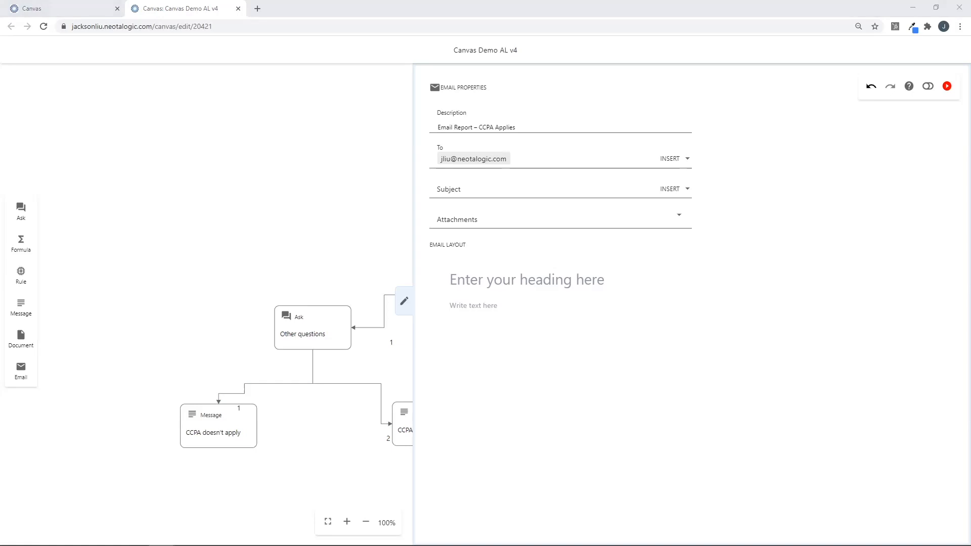
click(531, 191)
text(Does the CCPA apply to your business?)
click(498, 369)
Attach Final Report – CCPA Applies.docx to the email and close its properties.
click(683, 218)
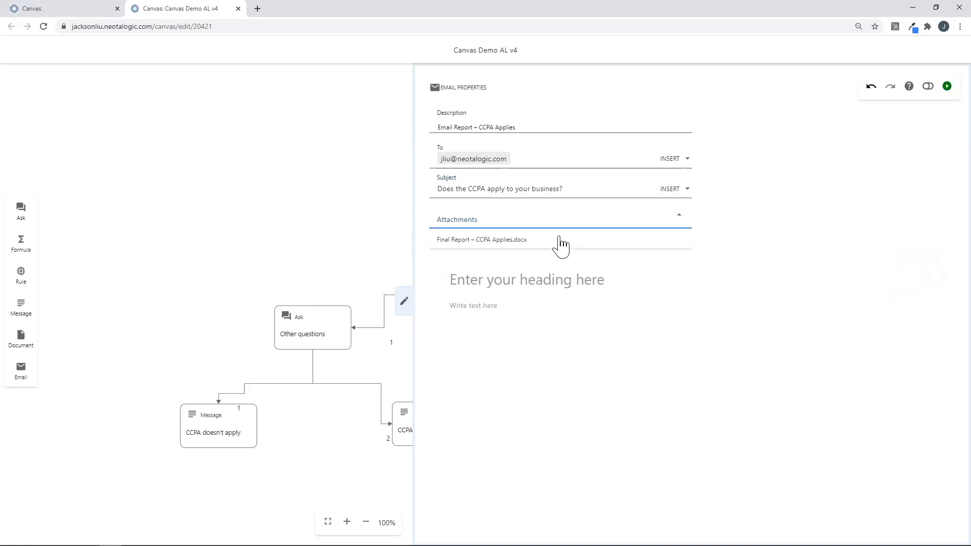
click(547, 241)
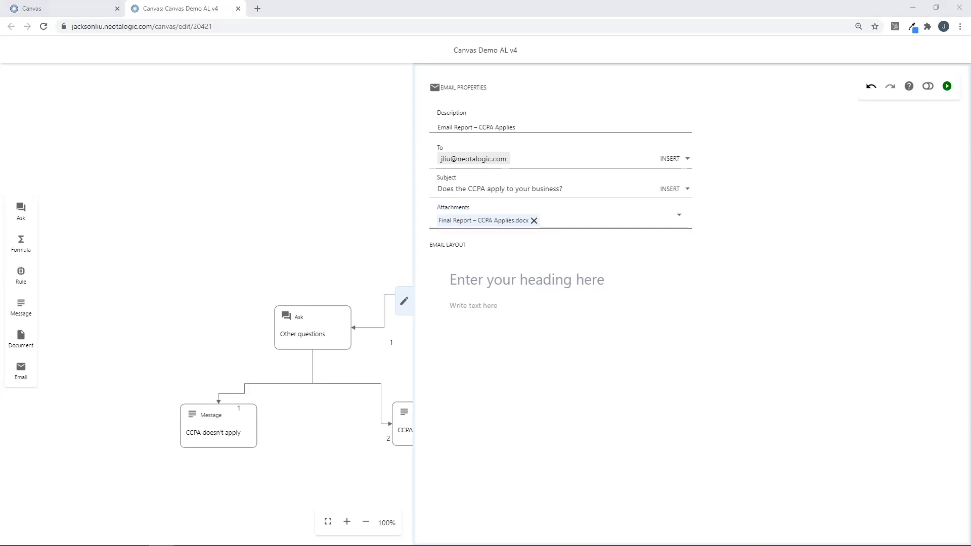
click(586, 287)
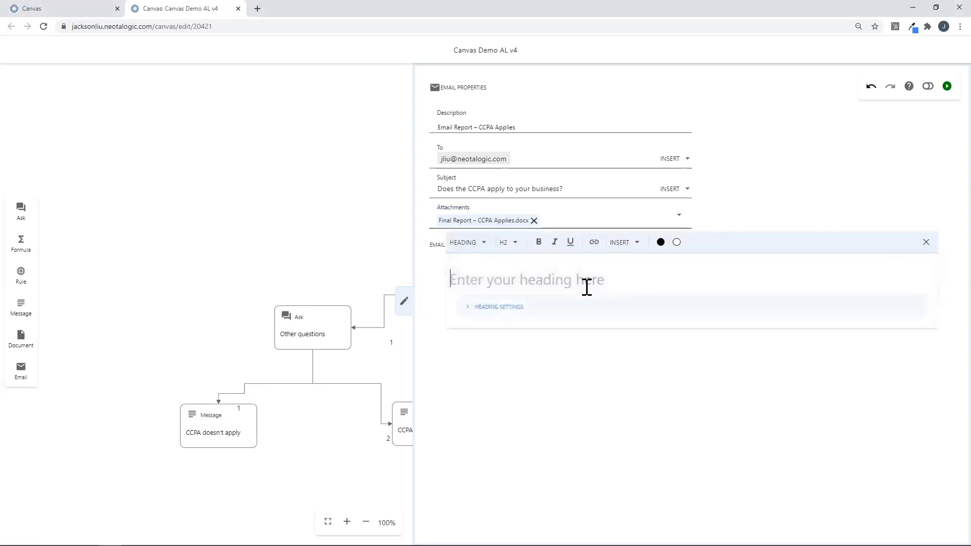
click(406, 304)
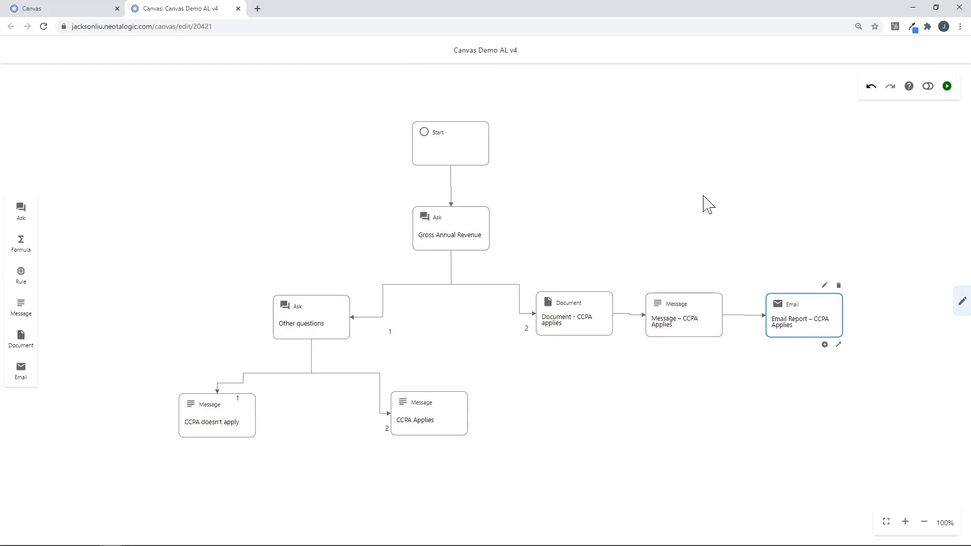
Run the app in live preview with revenue 26, answer the revenue-share question, and view the result.
click(947, 86)
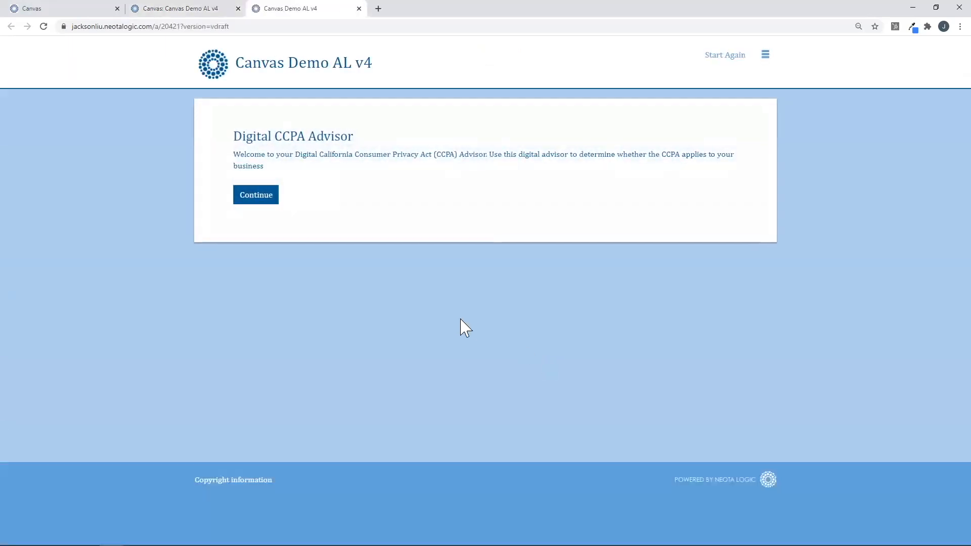
click(274, 199)
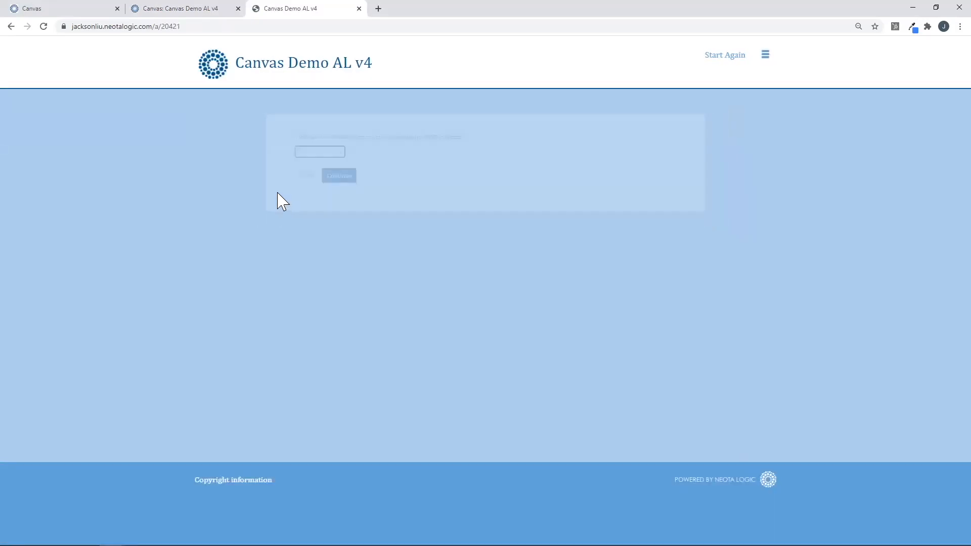
click(270, 149)
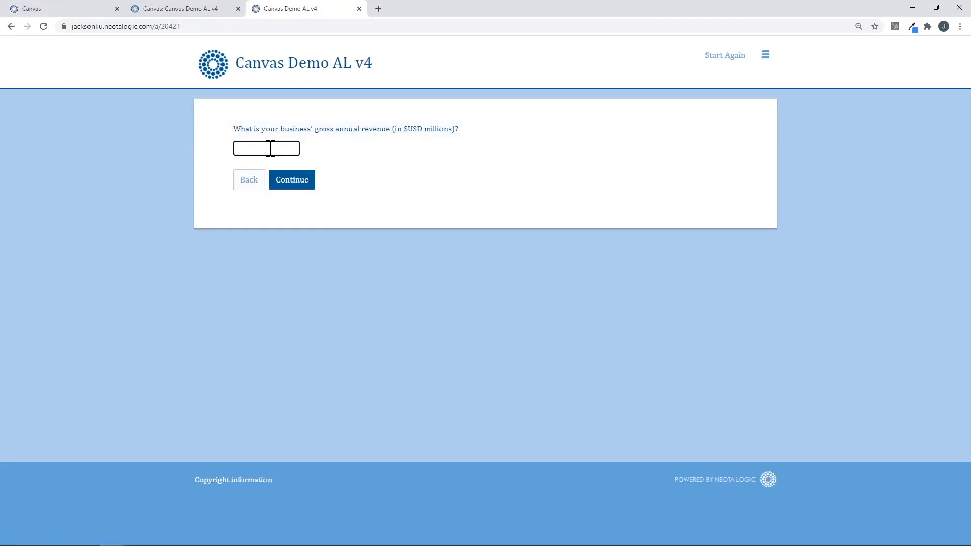
text(26)
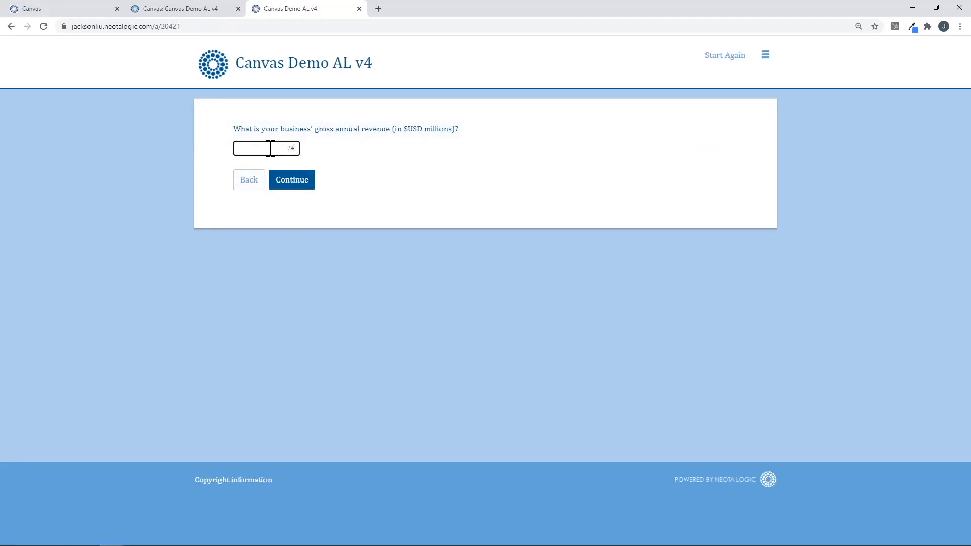
click(295, 176)
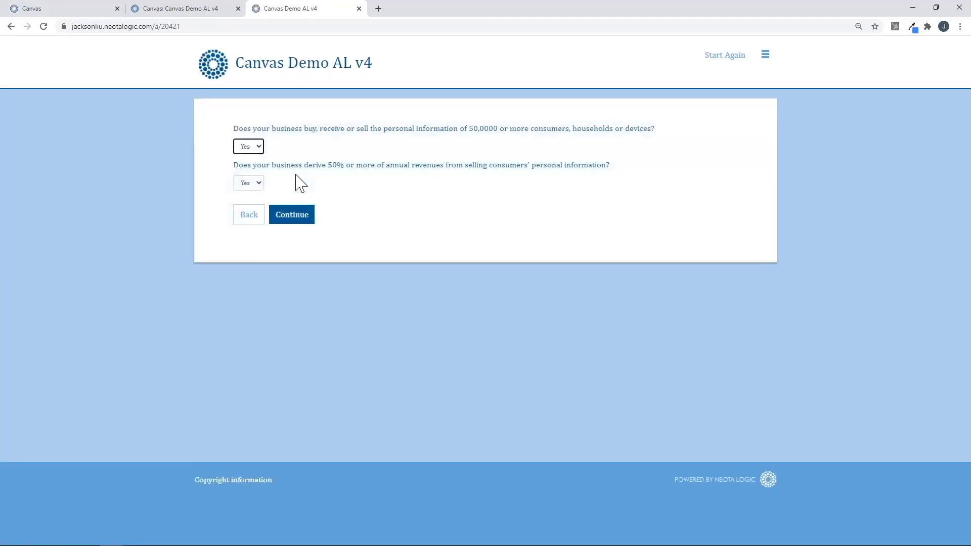
click(247, 185)
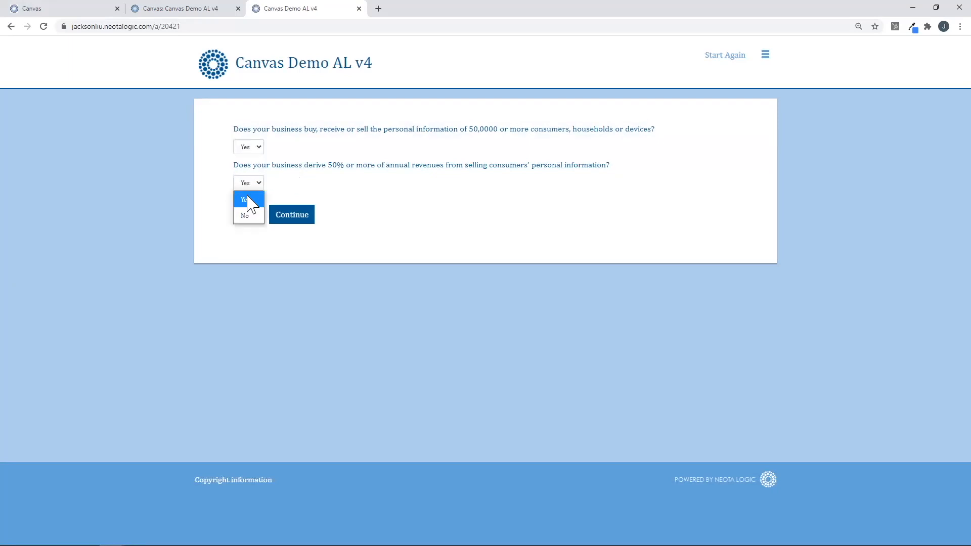
click(249, 216)
click(285, 221)
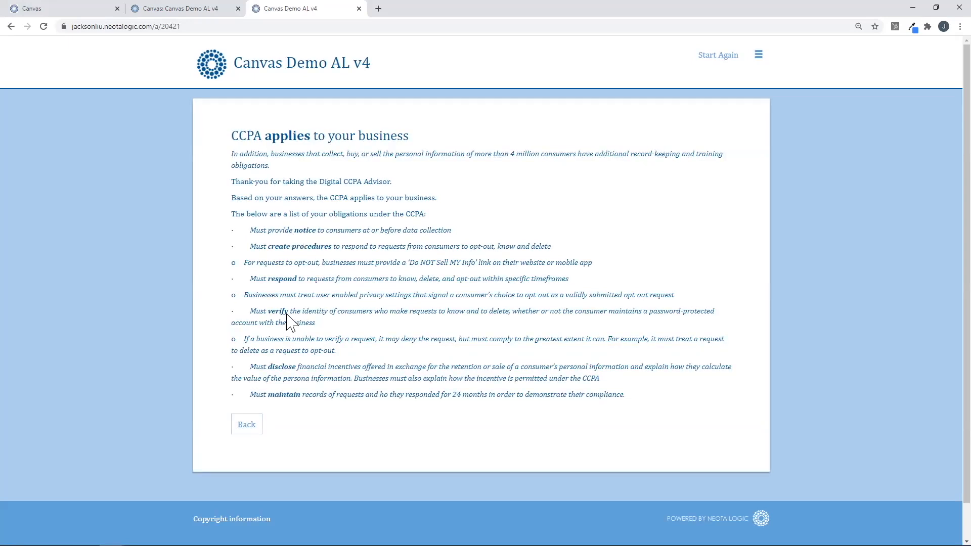
Go back, change the personal-information answer to No, and resubmit.
click(254, 429)
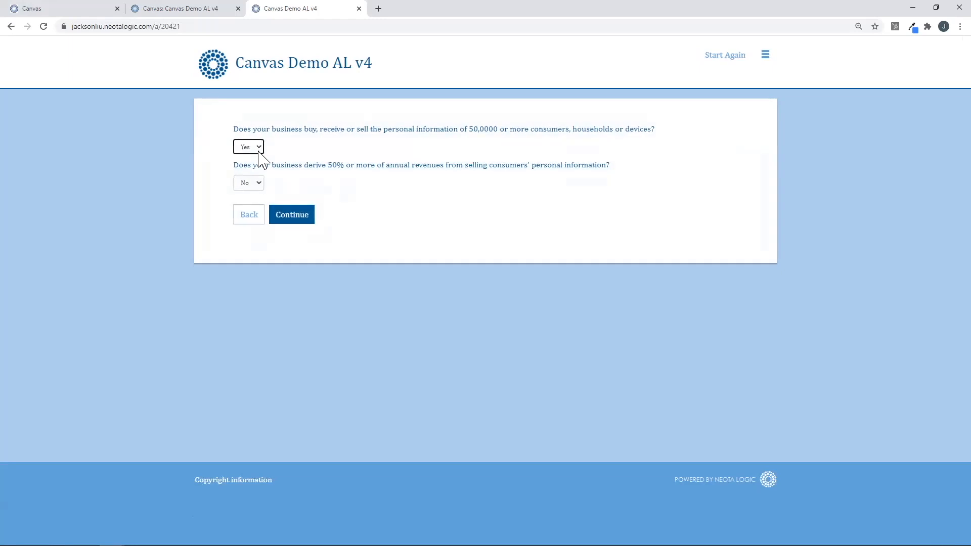
click(249, 147)
click(248, 180)
click(293, 220)
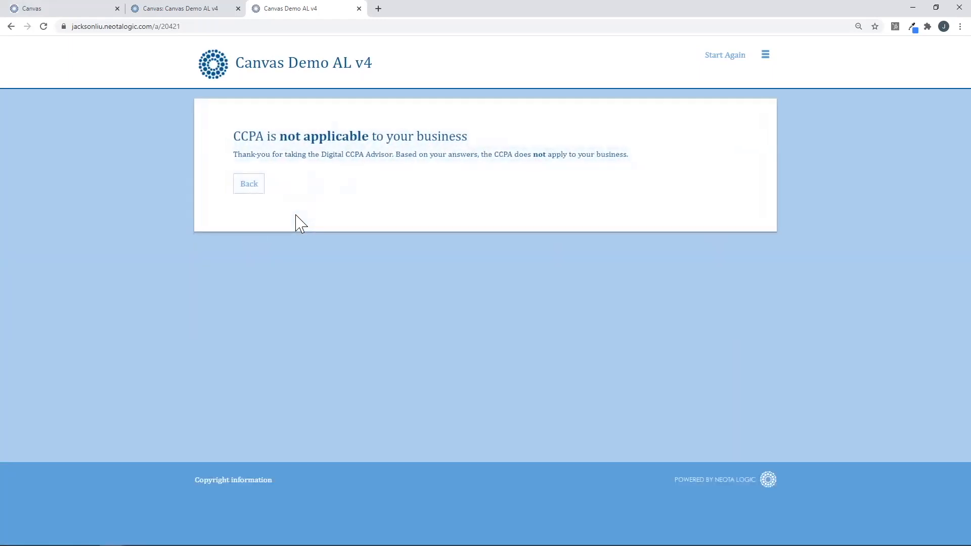
Go back in the preview, change the revenue answer to 28, and resubmit to reach CCPA applies.
click(248, 185)
click(249, 216)
double_click(281, 148)
text(28)
click(309, 180)
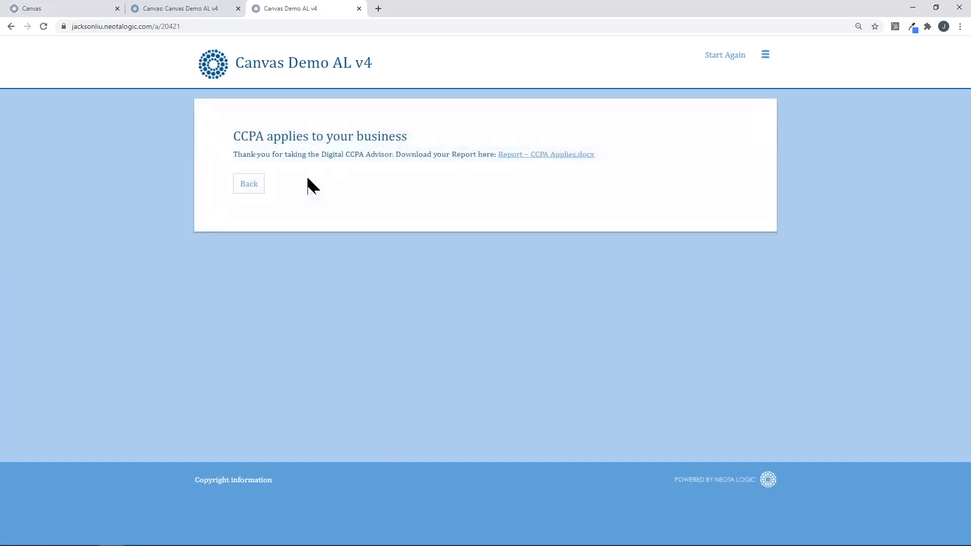
Download the Report – CCPA Applies.docx, view it maximized in Word, then minimize Word.
click(521, 157)
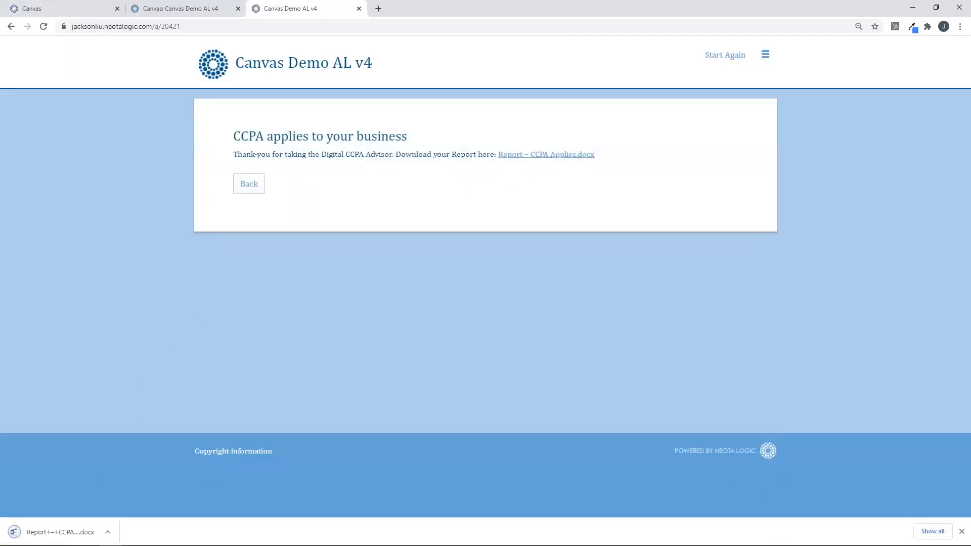
click(15, 531)
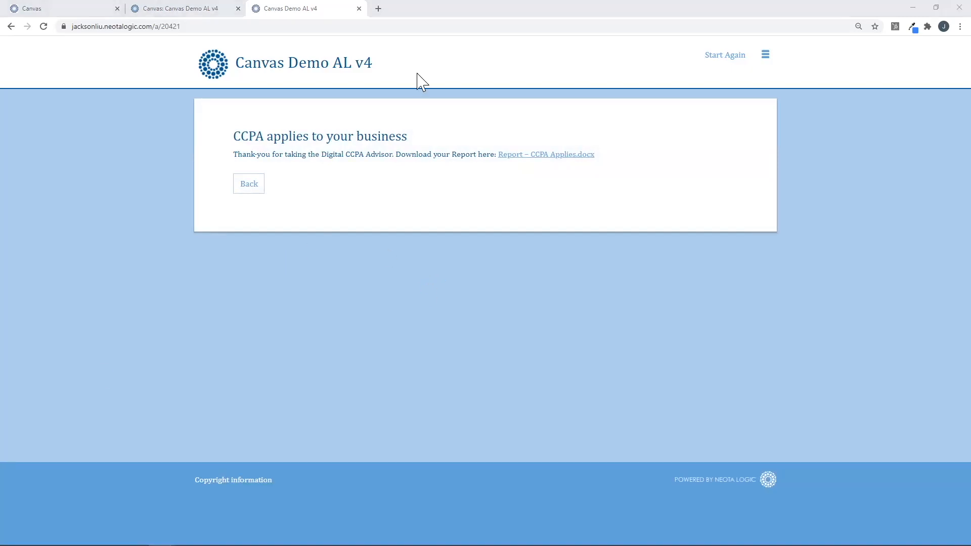
click(608, 72)
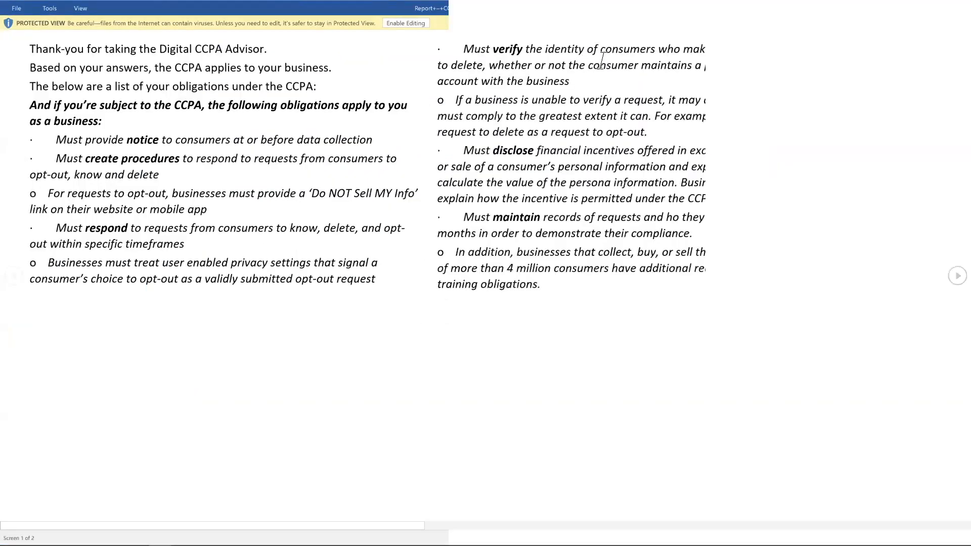
click(921, 8)
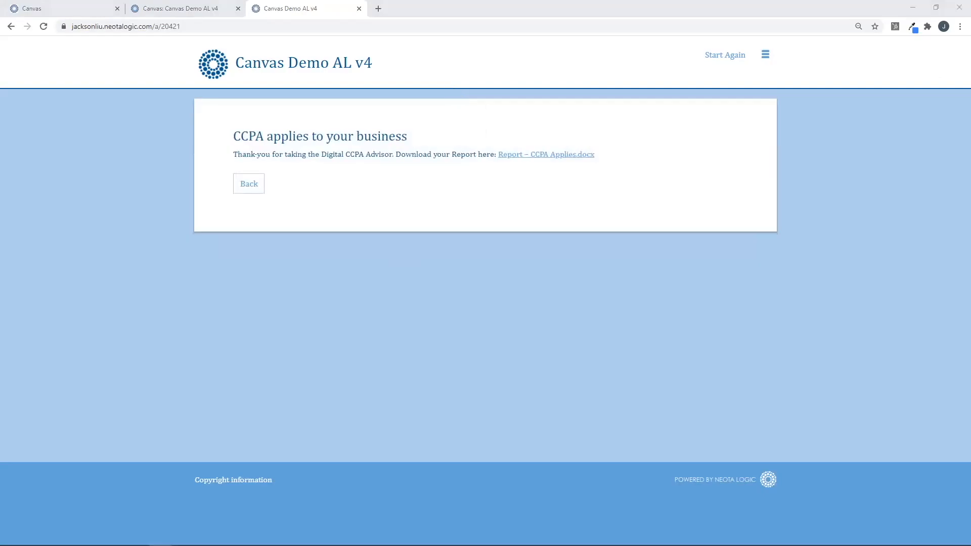